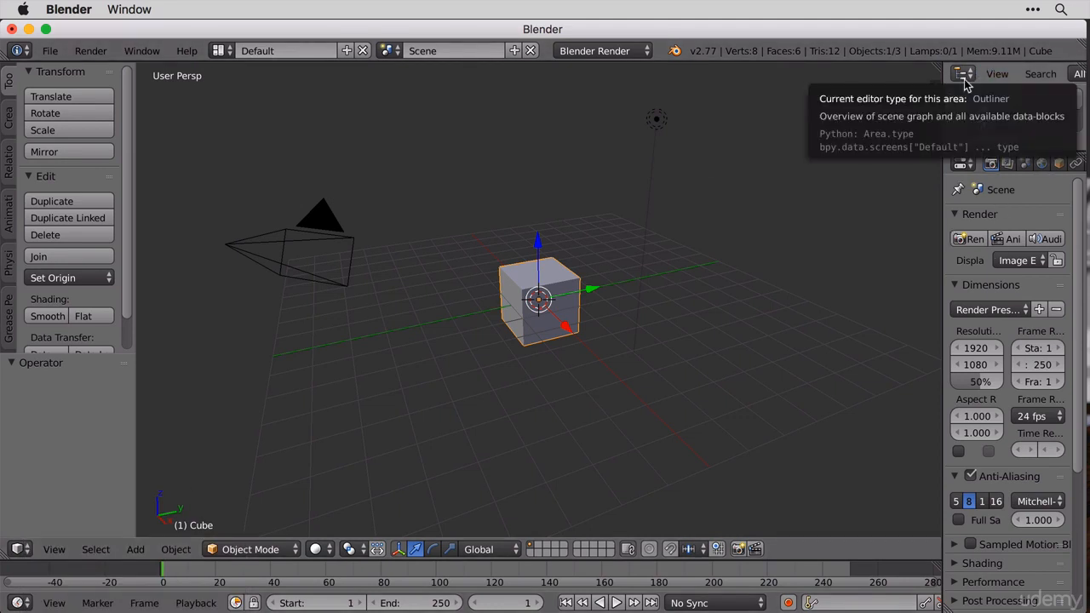
- Try widening the Outliner and Properties column to about a third of the window, and narrow it again
click(962, 166)
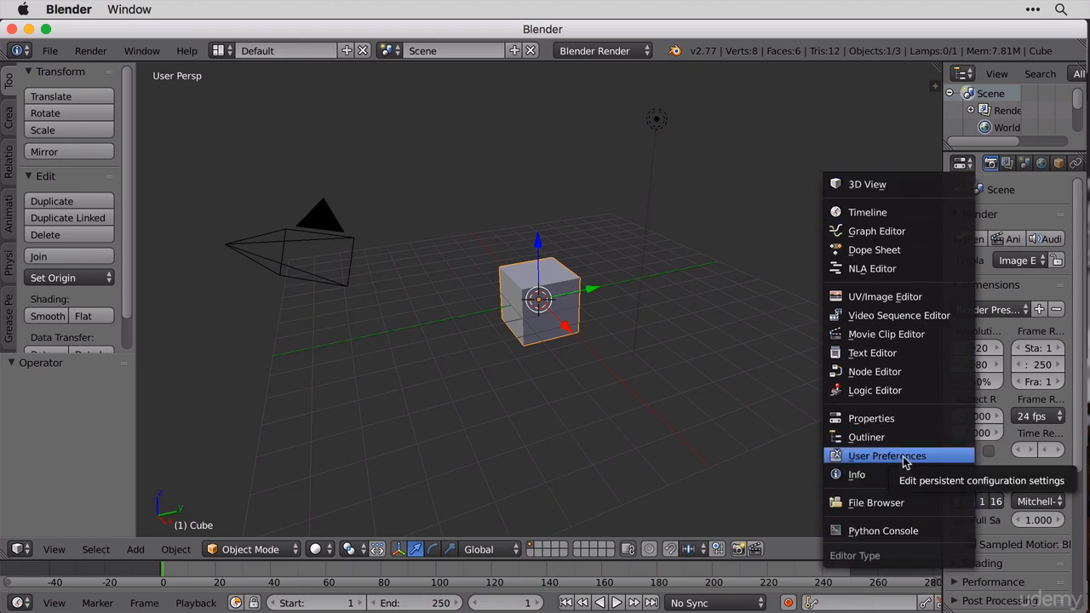
key(Escape)
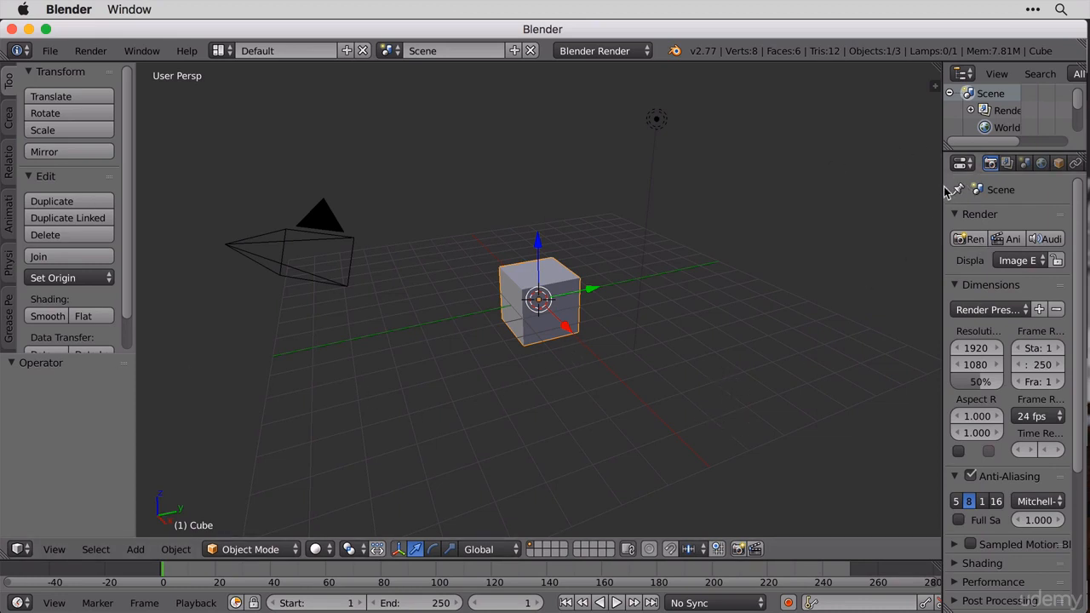
drag(944, 186, 713, 213)
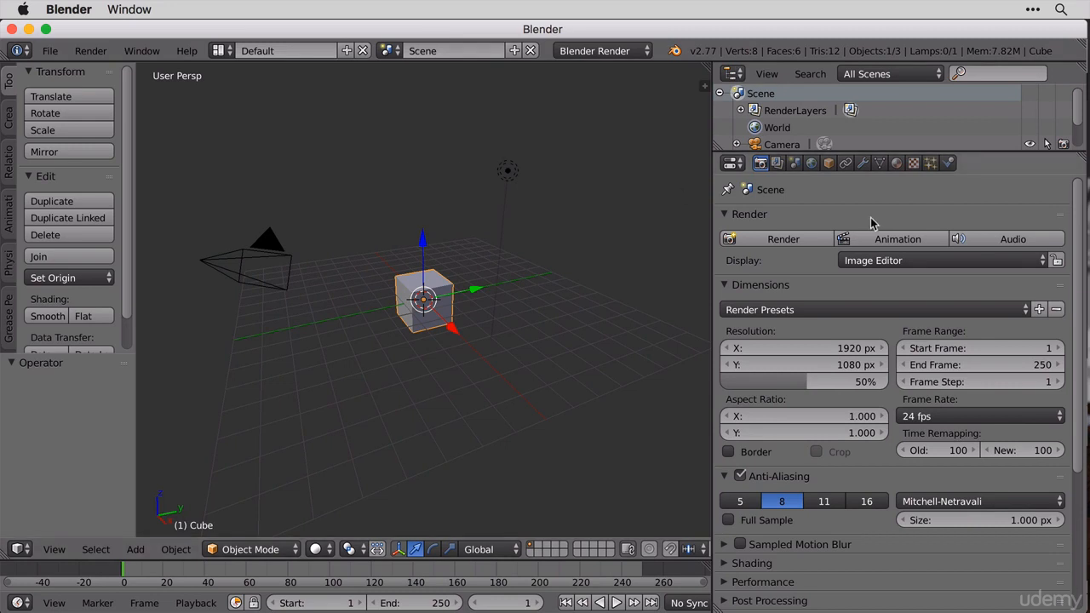
drag(713, 218, 960, 218)
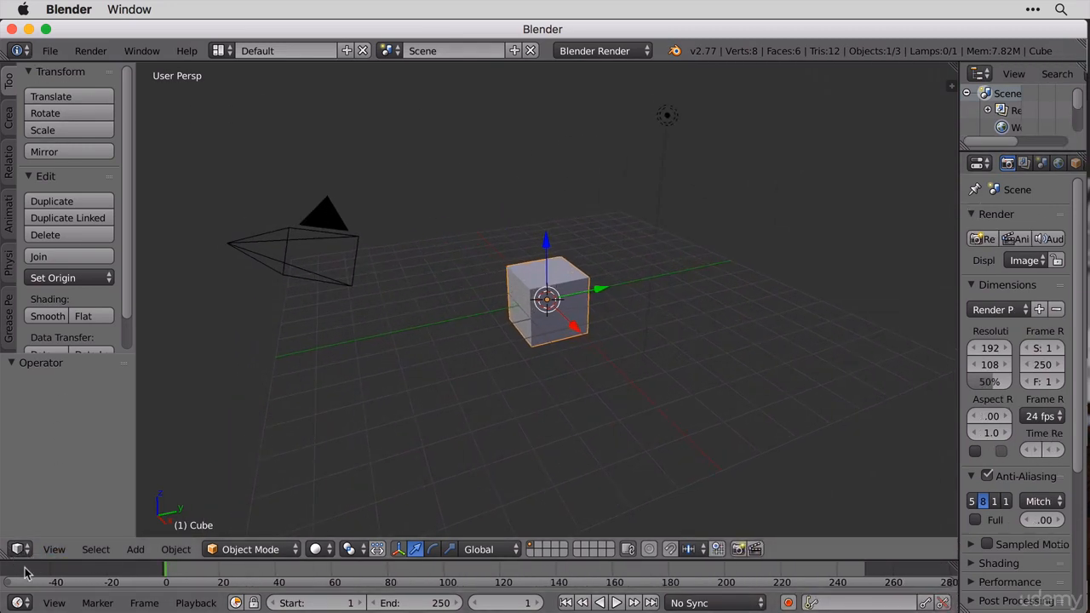
- Enlarge the Timeline area to about half the window height and change its editor type to 3D View
drag(60, 562, 365, 323)
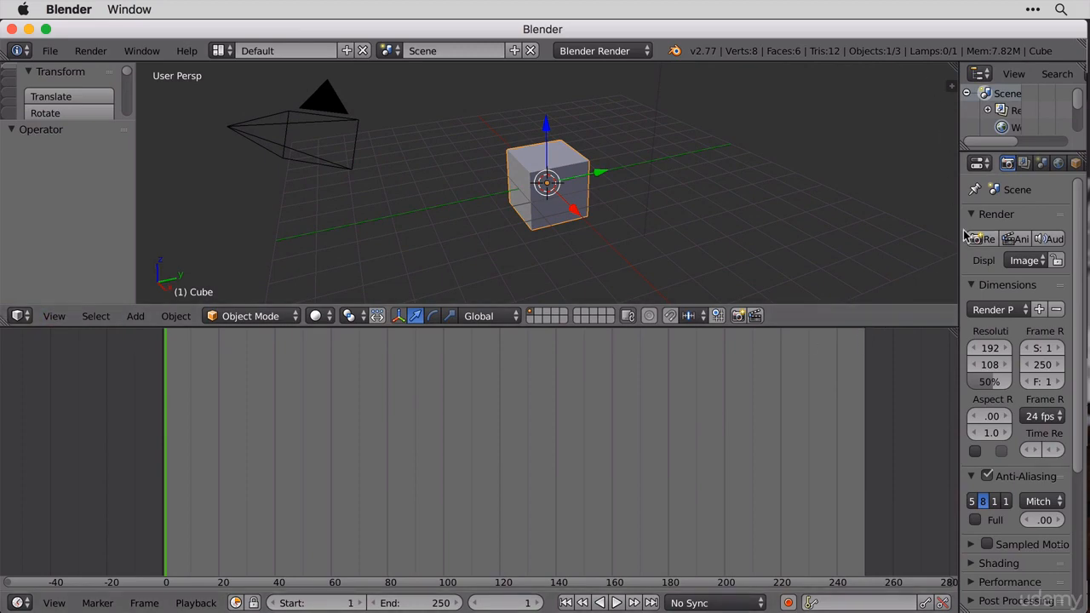
drag(961, 237, 945, 253)
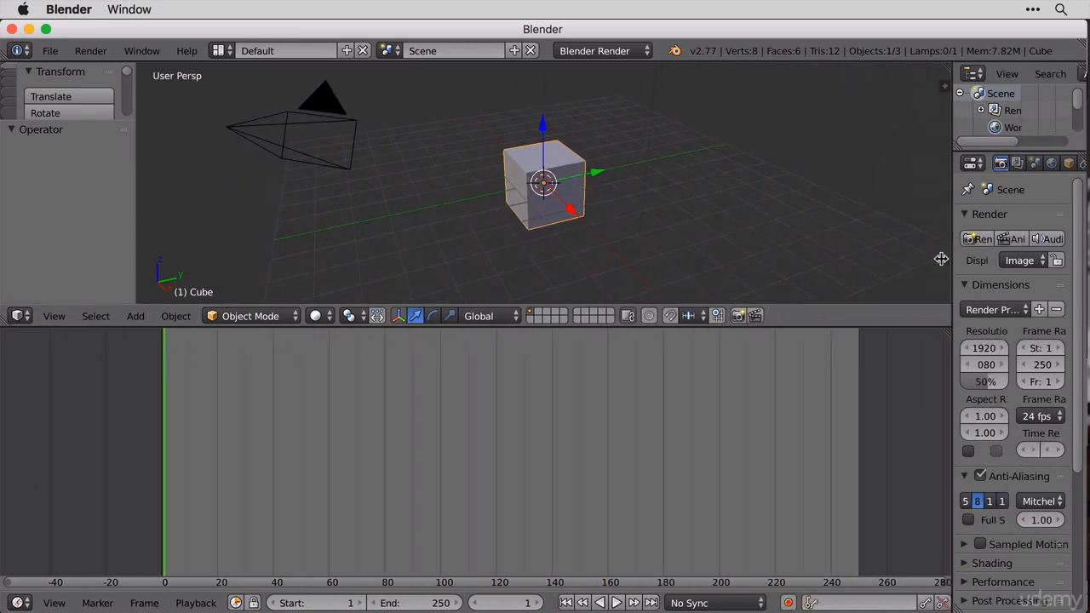
click(19, 603)
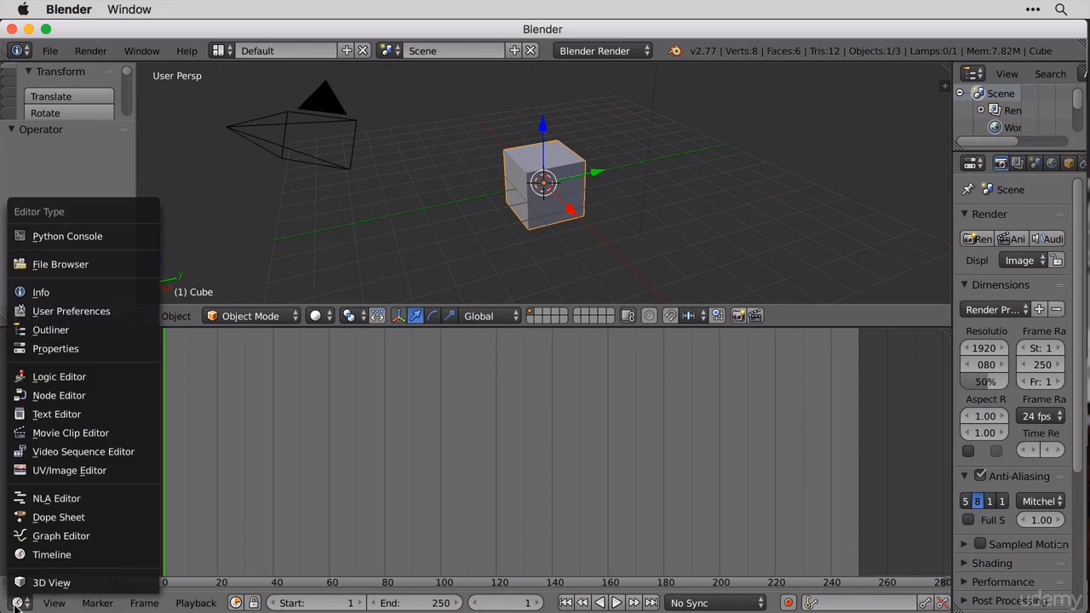
click(76, 583)
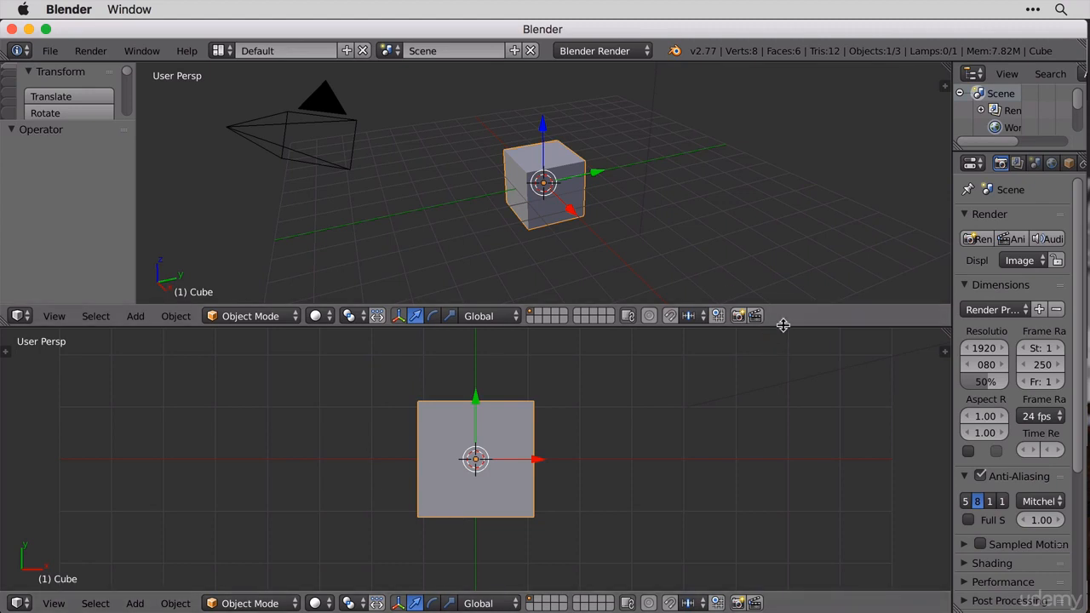
- Shrink the lower 3D View to a thin strip and switch that area back to the Timeline editor
drag(780, 326, 780, 528)
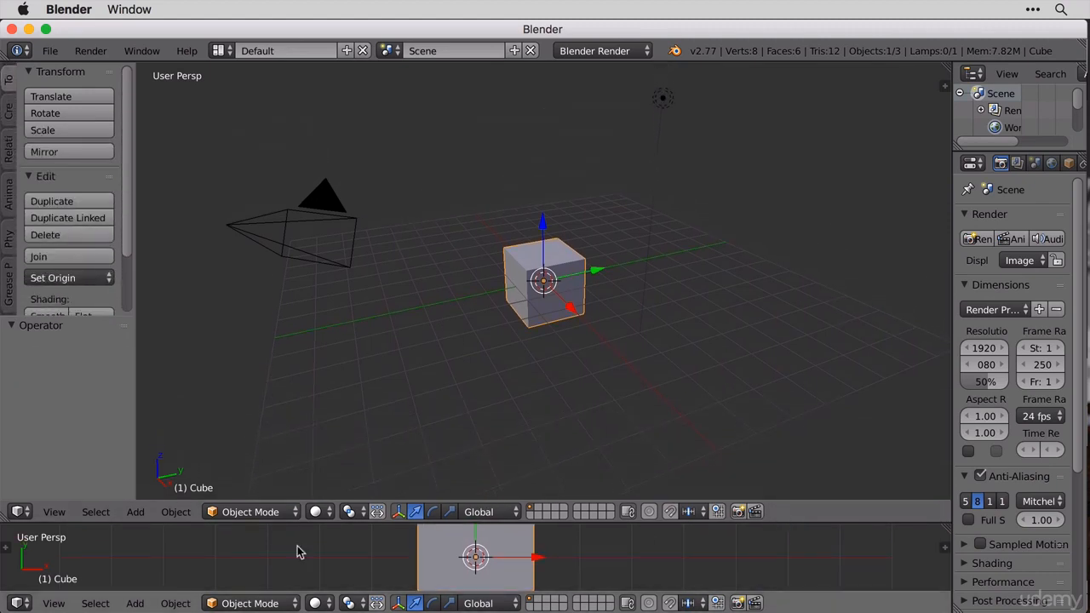
click(17, 603)
click(15, 602)
click(47, 567)
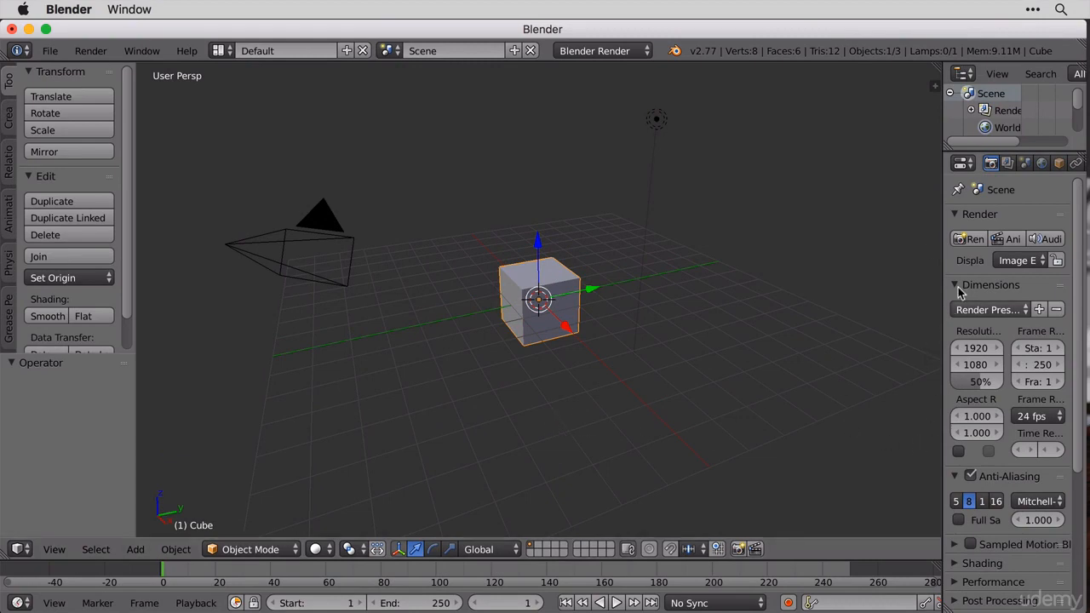
- Stretch the Outliner and Properties column across the 3D View, and settle it slightly wider than its original width
drag(943, 263, 792, 322)
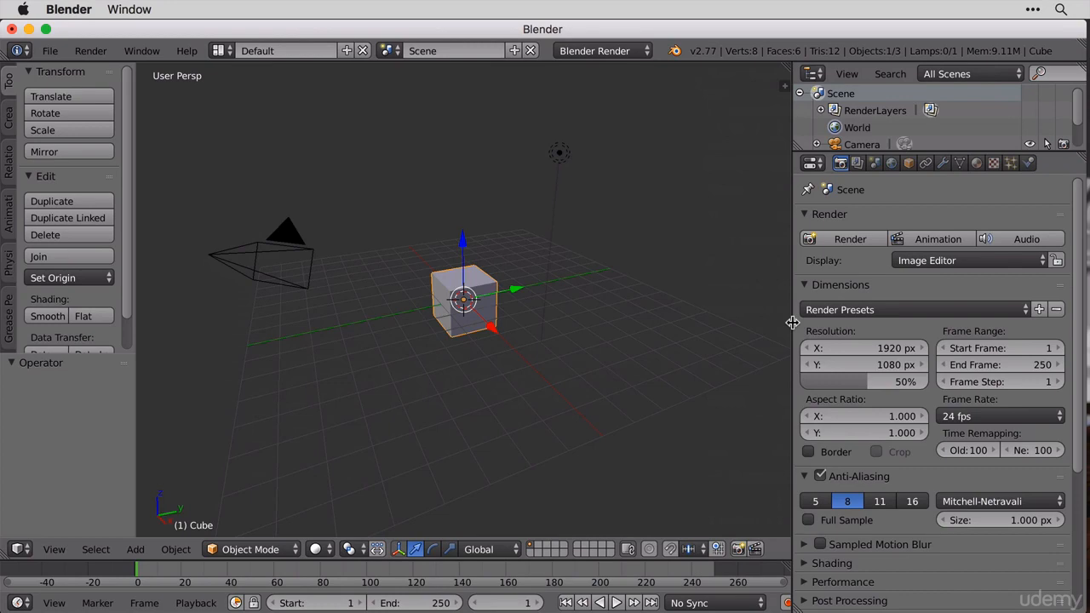
drag(792, 322, 667, 401)
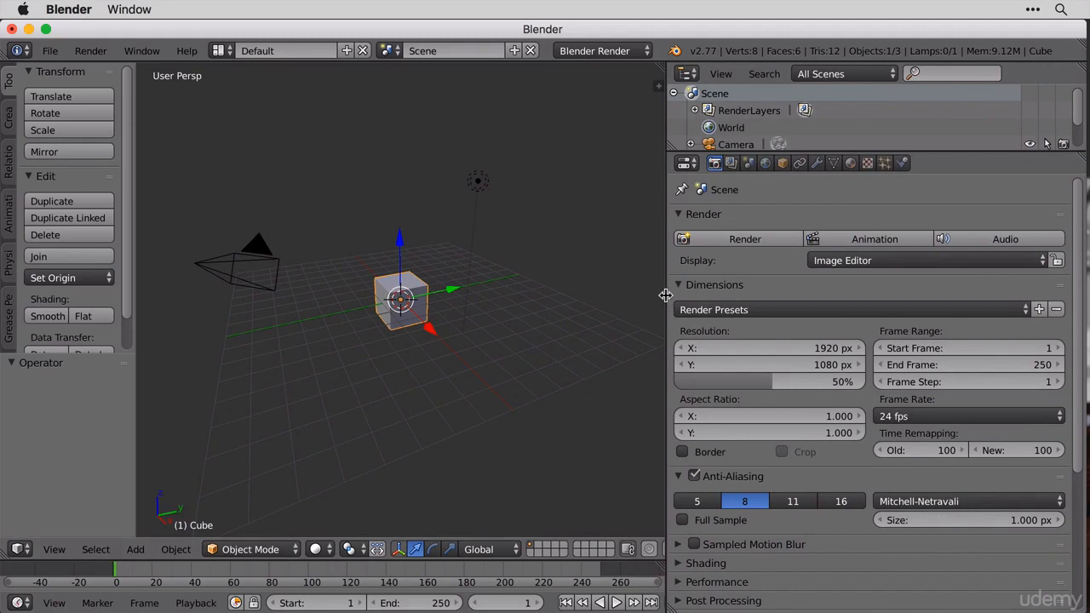
drag(665, 295, 907, 314)
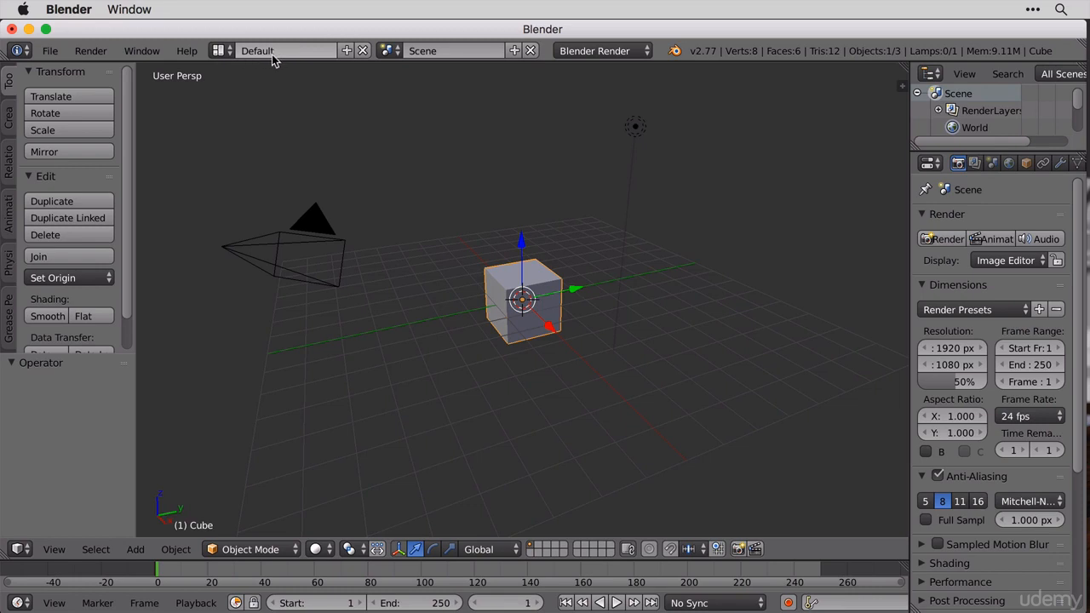
- View the 3D View Full, Compositing and Motion Tracking screen layouts, and return to the Default layout
click(227, 51)
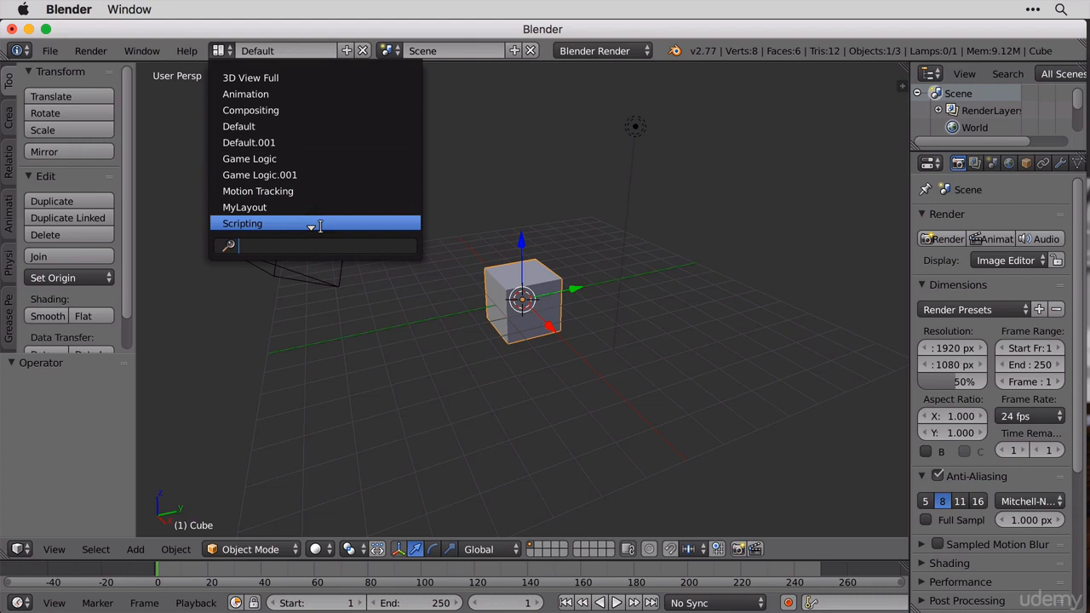
click(315, 78)
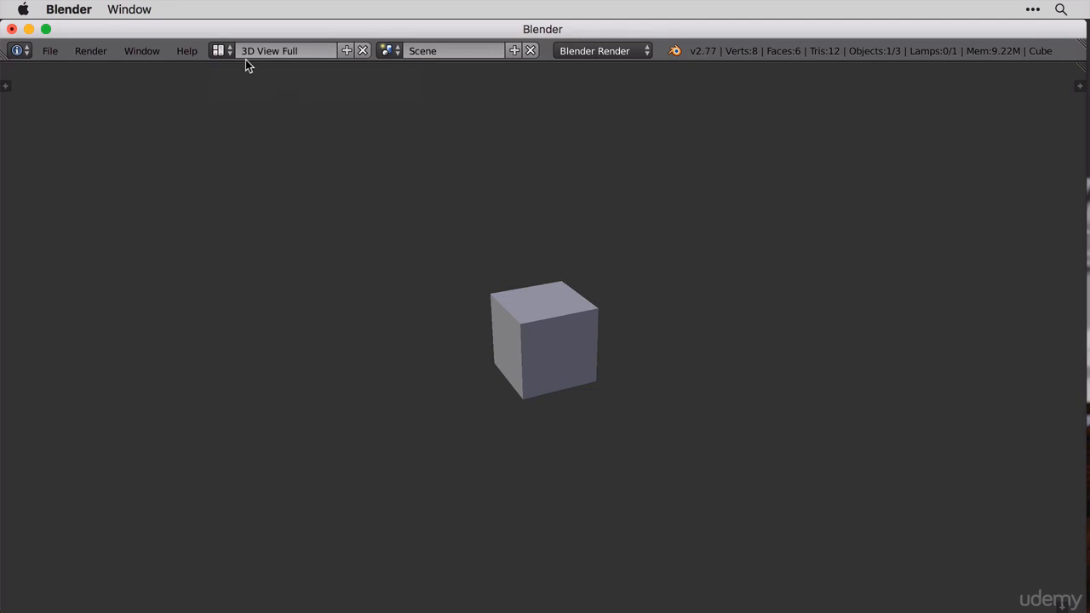
click(219, 50)
click(275, 110)
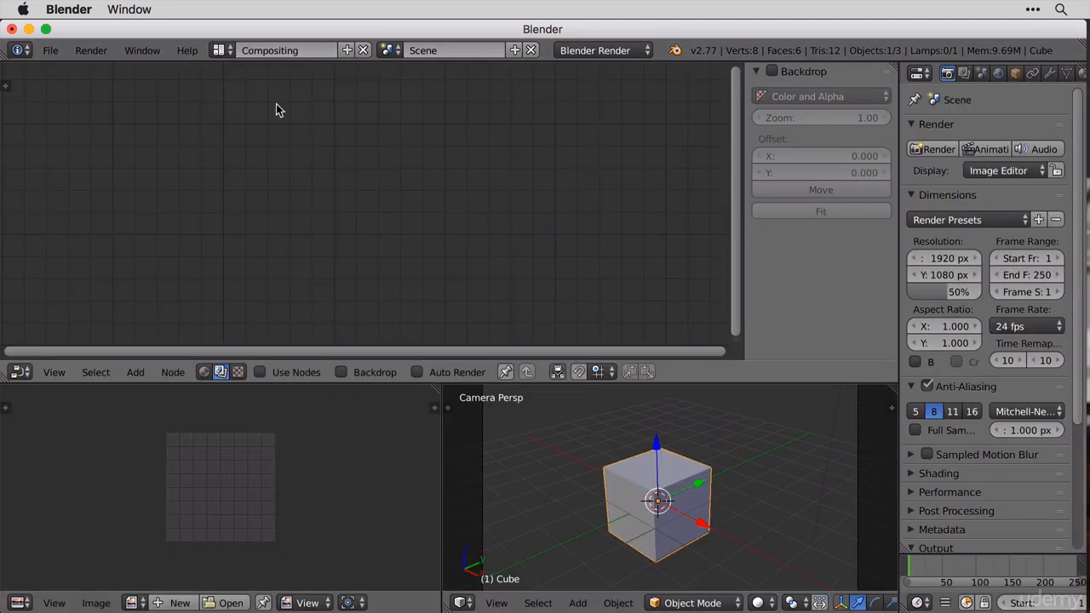
click(219, 50)
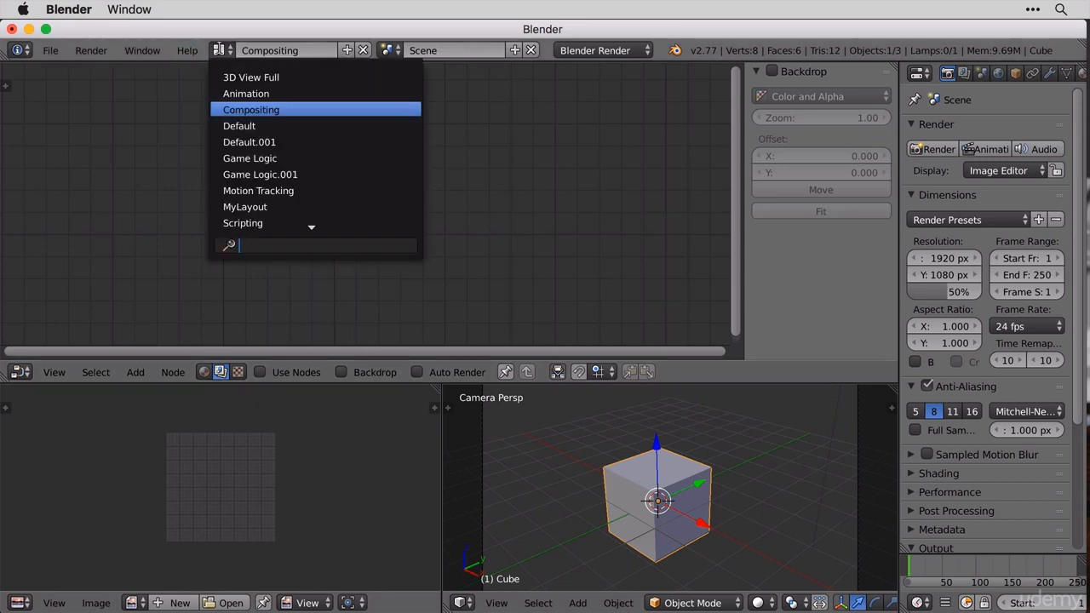
click(303, 191)
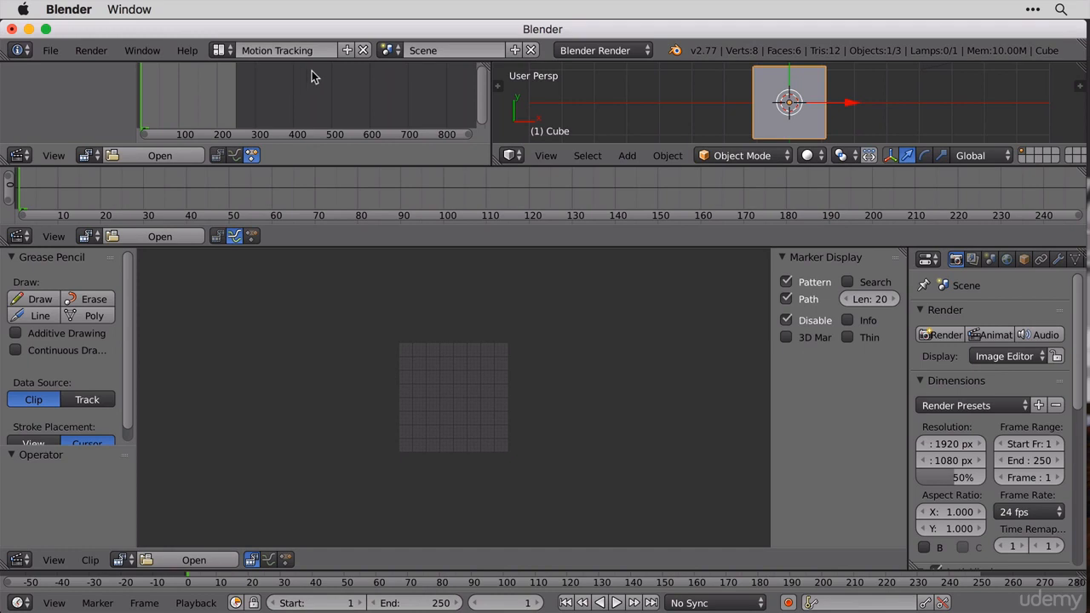
click(220, 50)
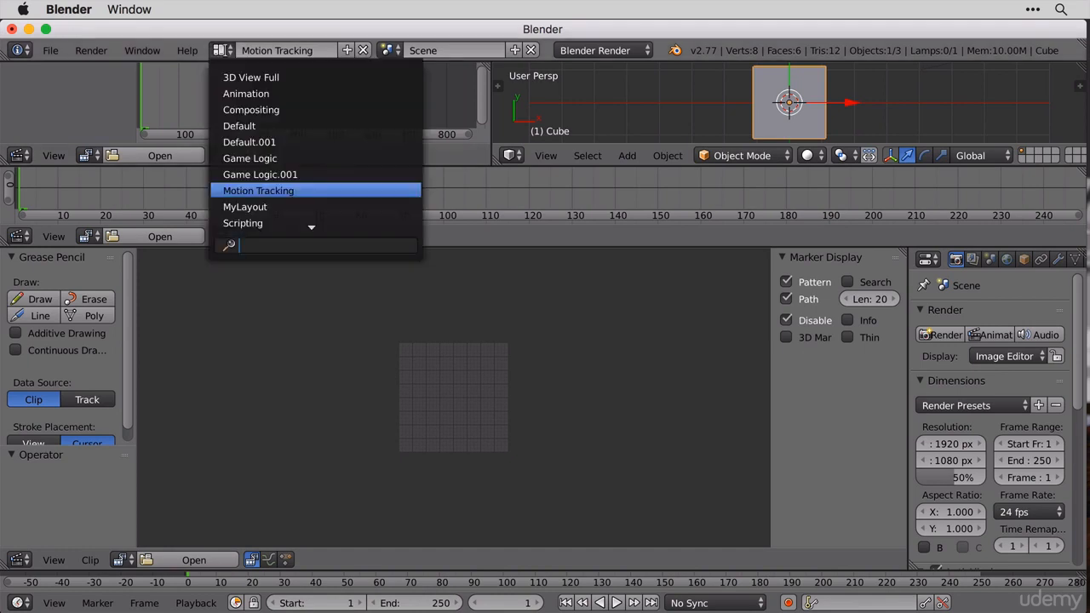
click(282, 126)
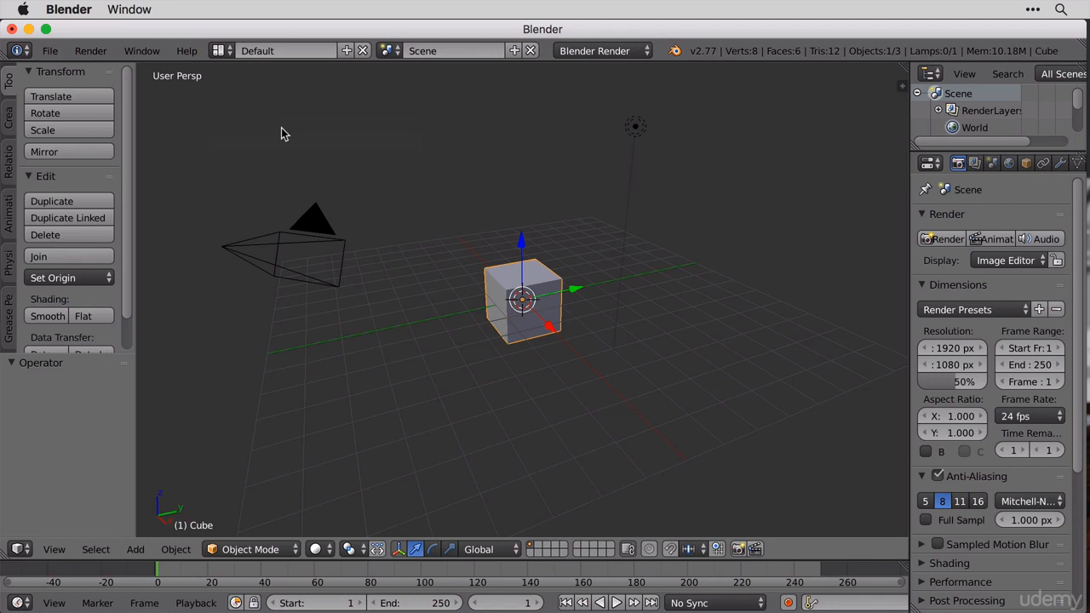
- Add a new screen layout based on Default and name it Layout
click(346, 51)
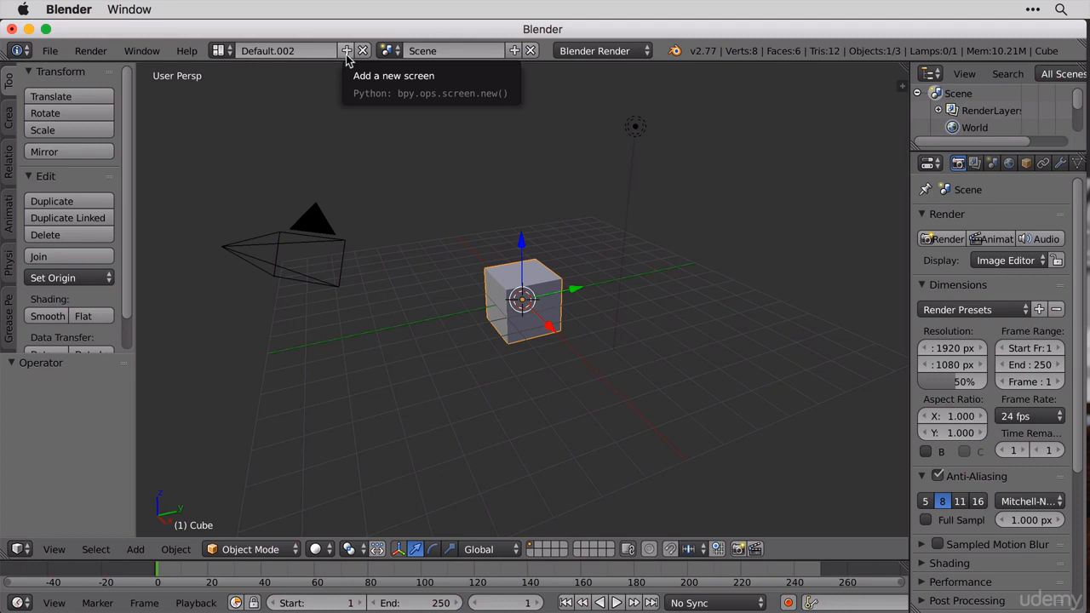
double_click(285, 50)
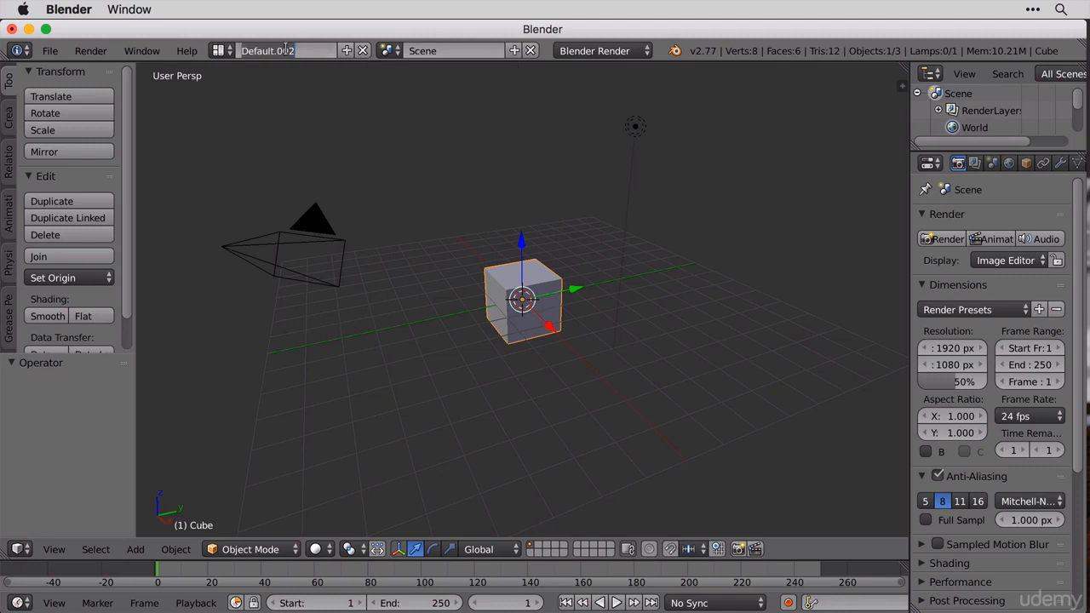
text(Layout)
key(Return)
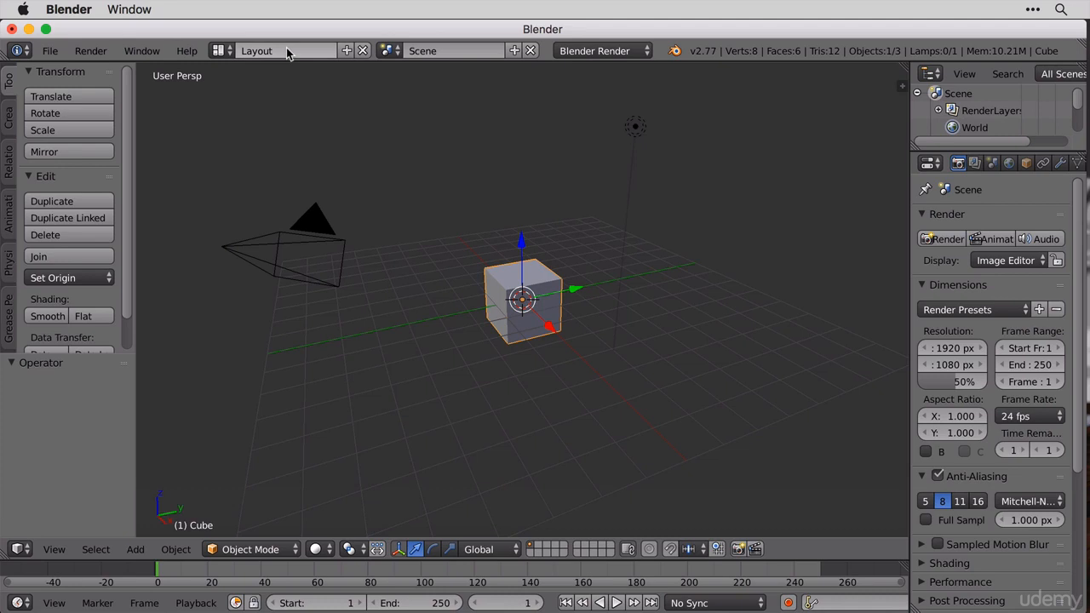
- Try widening the Properties column and expanding the Info area to show its log, and shrink both again
drag(909, 194, 620, 228)
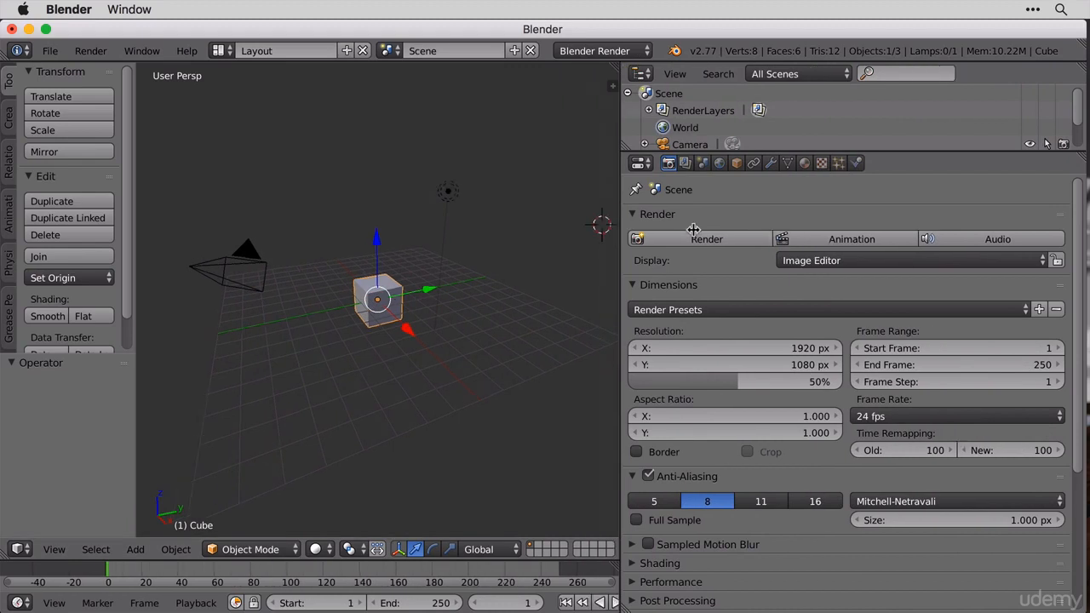
drag(694, 229, 934, 230)
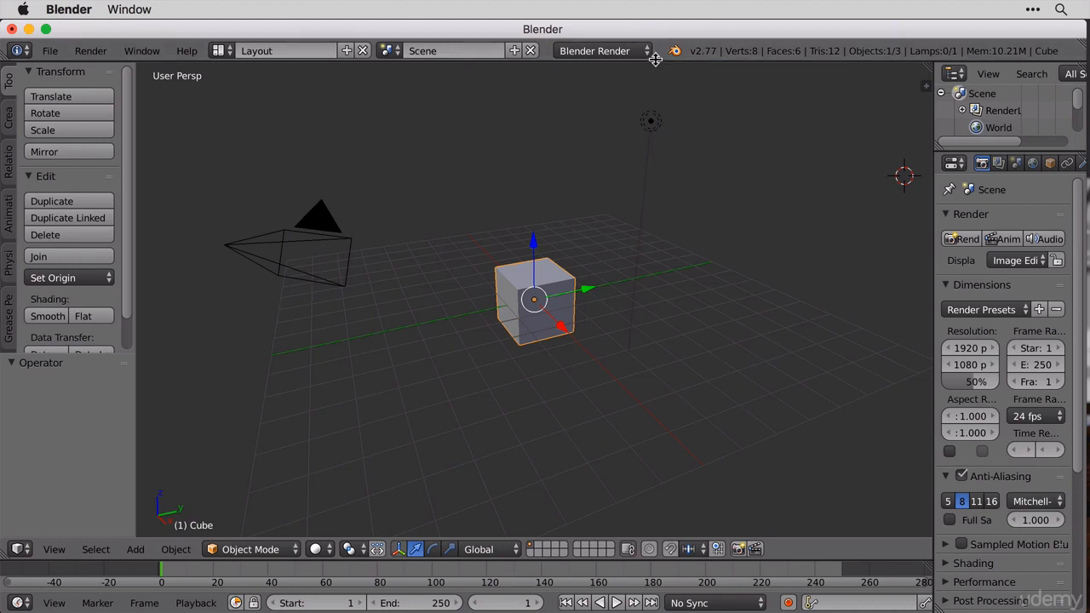
drag(668, 62, 674, 146)
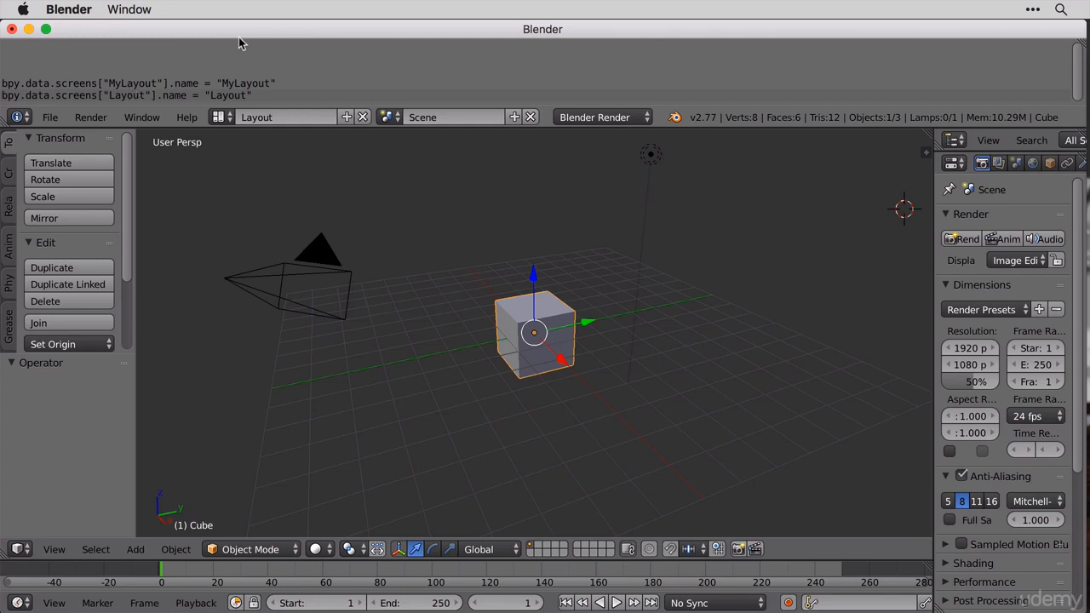
drag(679, 126, 675, 51)
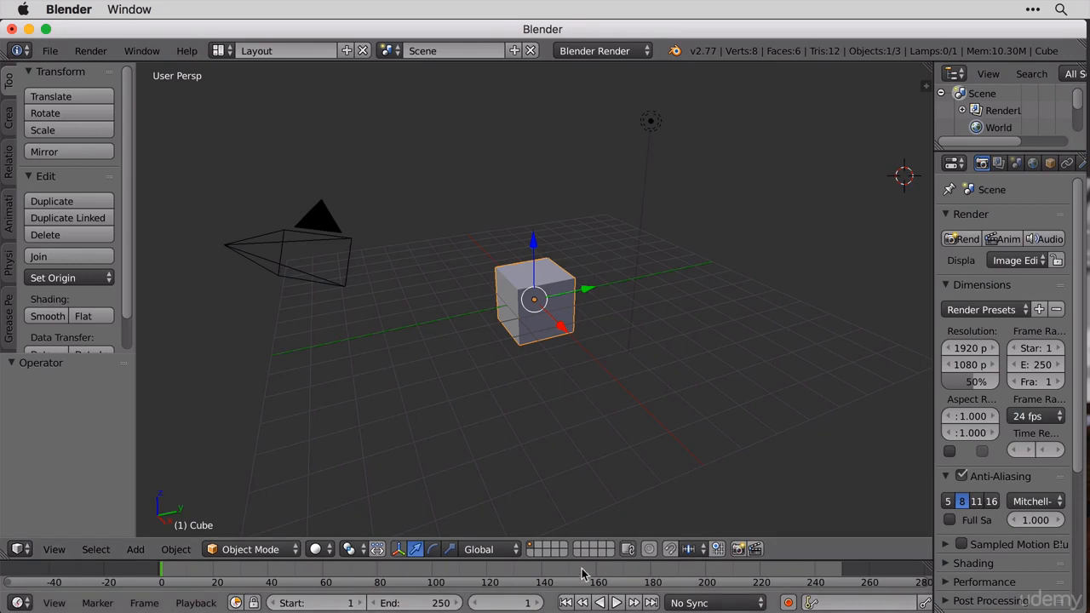
- Enlarge the Timeline area to over a third of the window height and widen the Outliner and Properties column moderately
drag(654, 562, 676, 406)
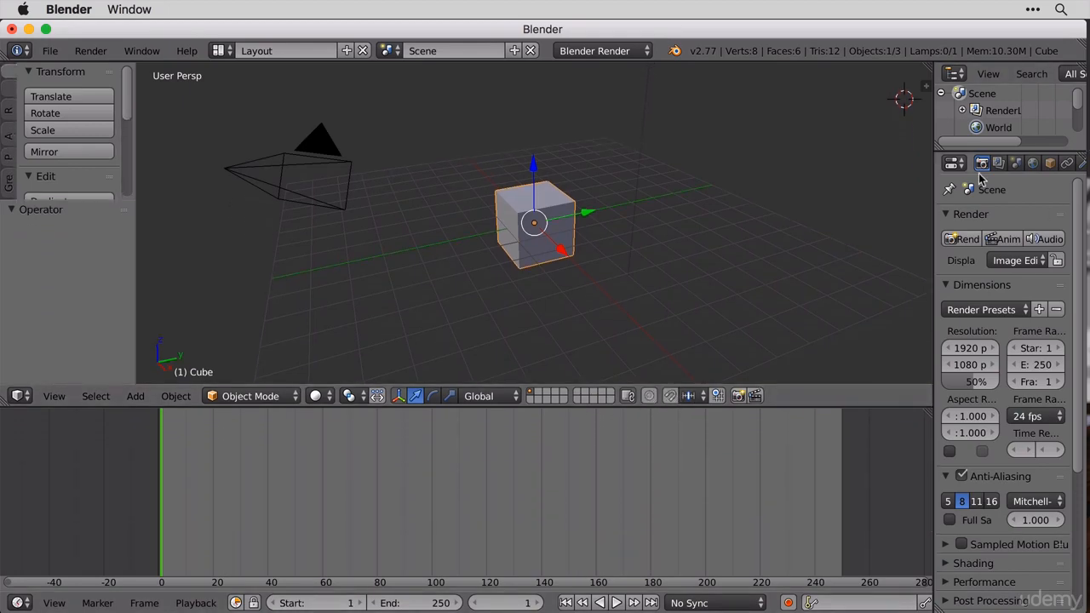
drag(934, 199, 608, 326)
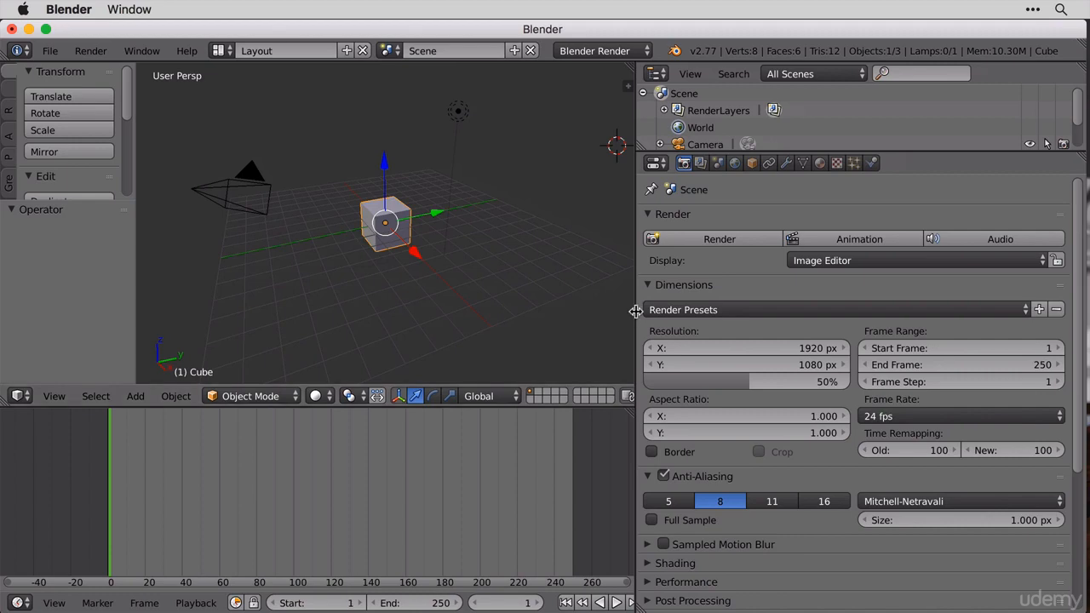
drag(637, 316, 881, 336)
mouse_move(789, 406)
mouse_down()
mouse_move(792, 494)
mouse_move(796, 321)
mouse_move(778, 299)
mouse_move(803, 403)
mouse_move(792, 388)
mouse_up()
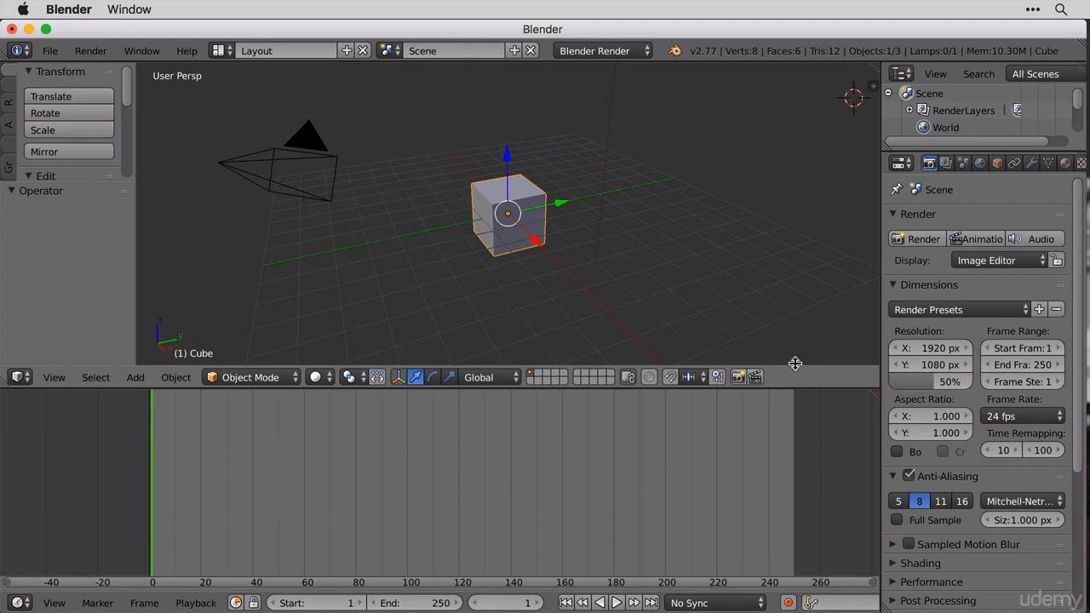
- Hide the 3D View's header and restore it
drag(795, 364, 781, 432)
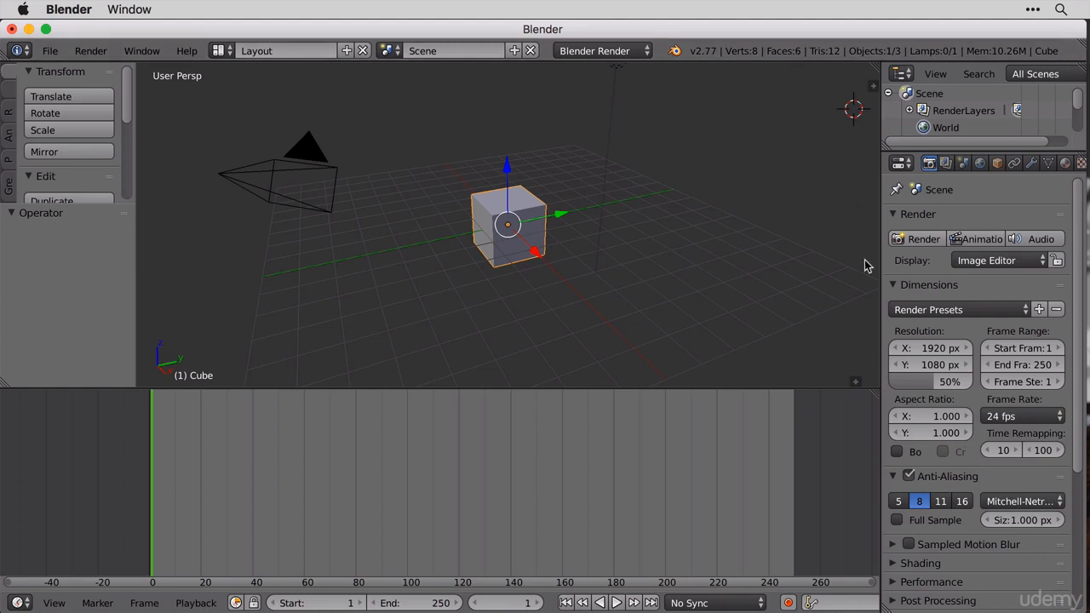
click(854, 381)
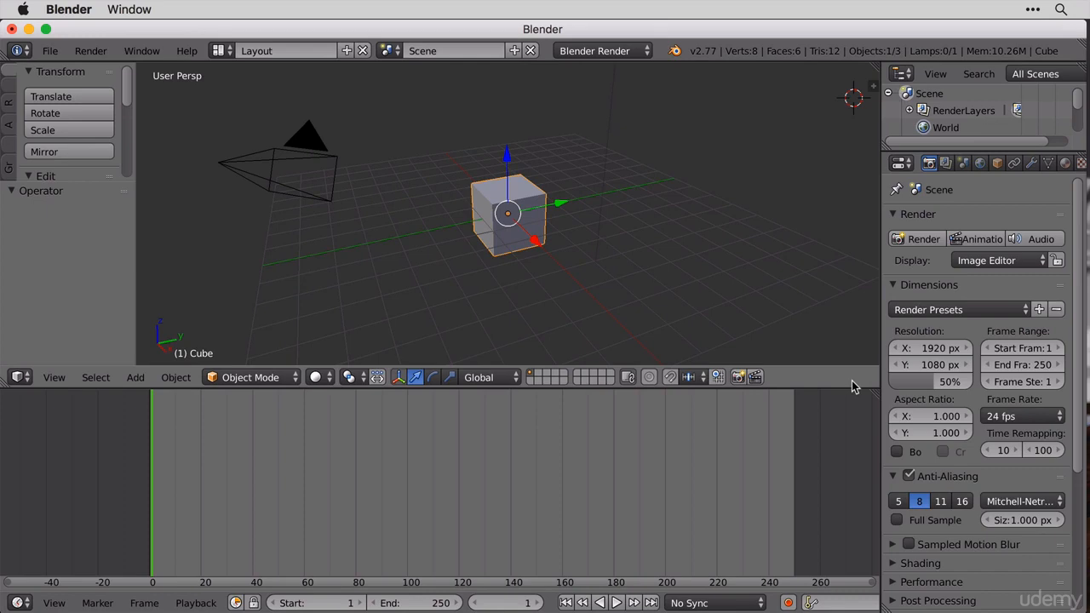
- Widen the Properties column to about a quarter of the window and collapse the menus in the 3D View's header
drag(877, 314, 823, 377)
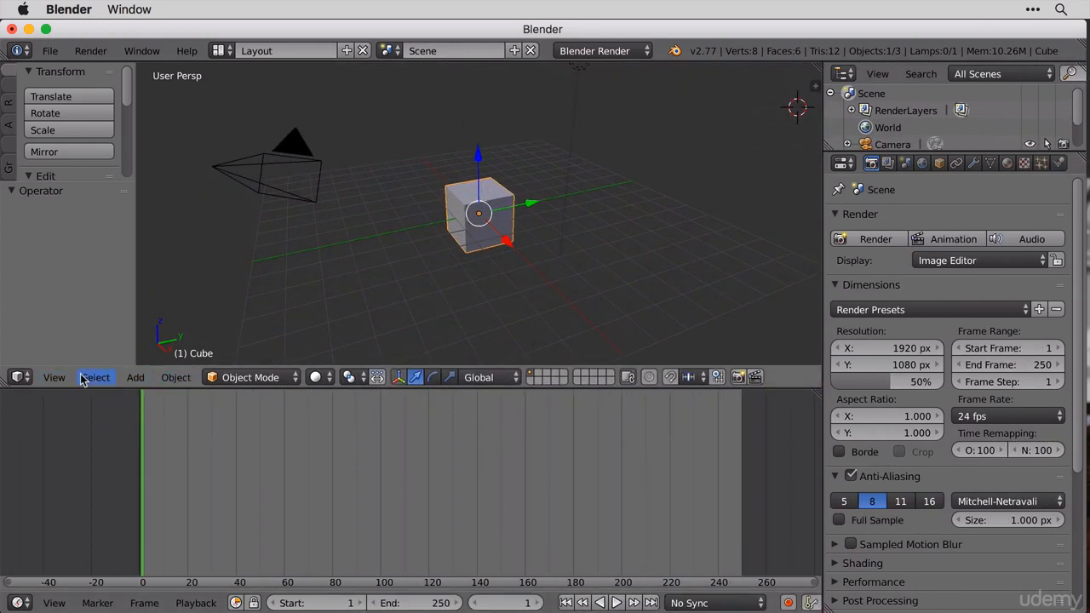
right_click(791, 377)
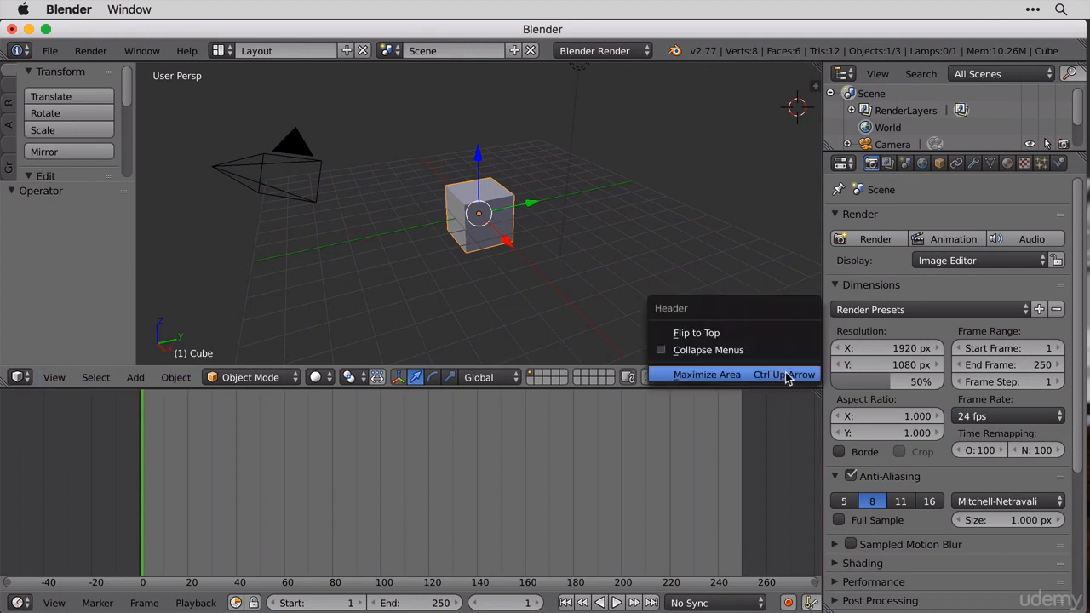
click(754, 350)
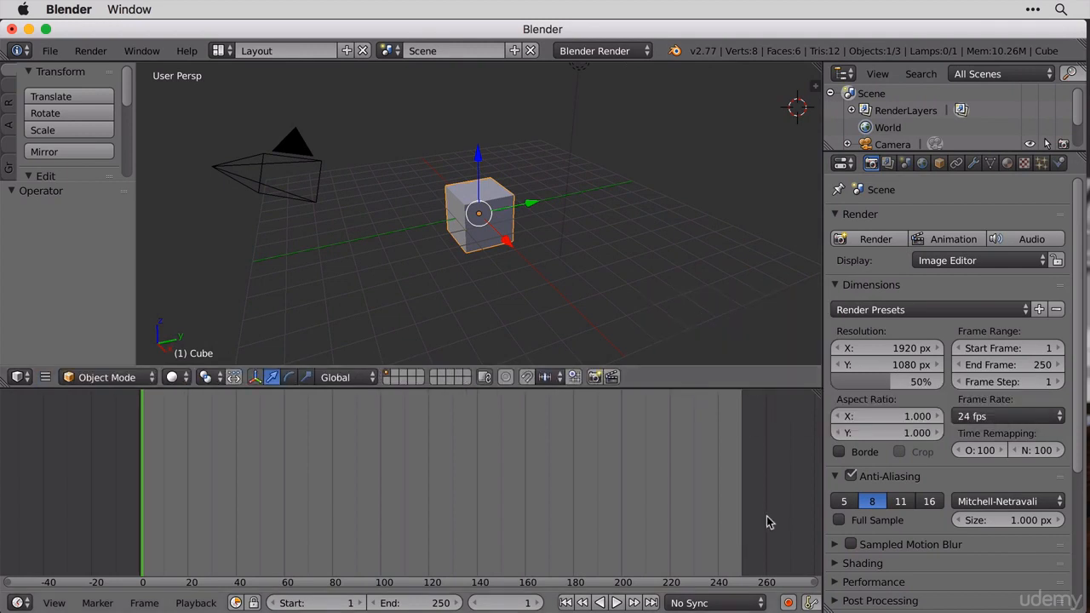
- Look into the collapsed menu in the 3D View's header and expand the header menus again
click(44, 380)
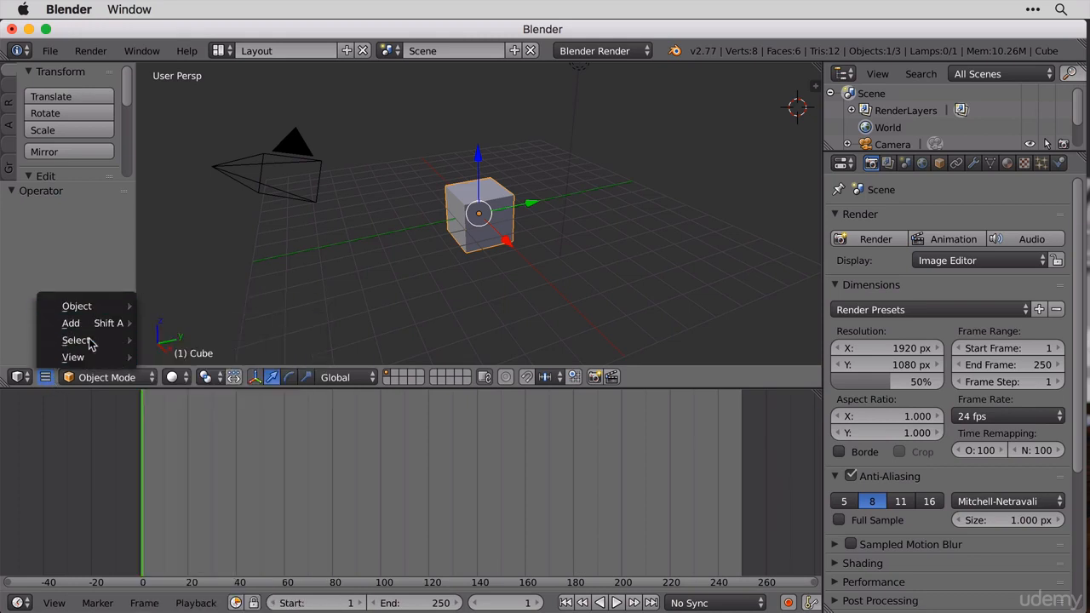
mouse_move(98, 360)
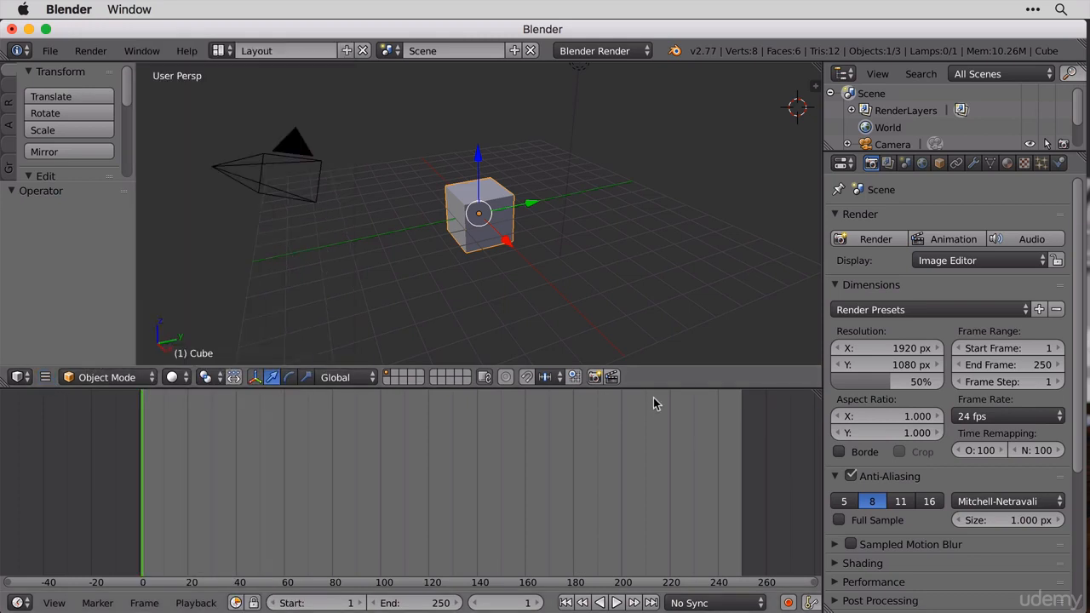
right_click(662, 383)
click(660, 385)
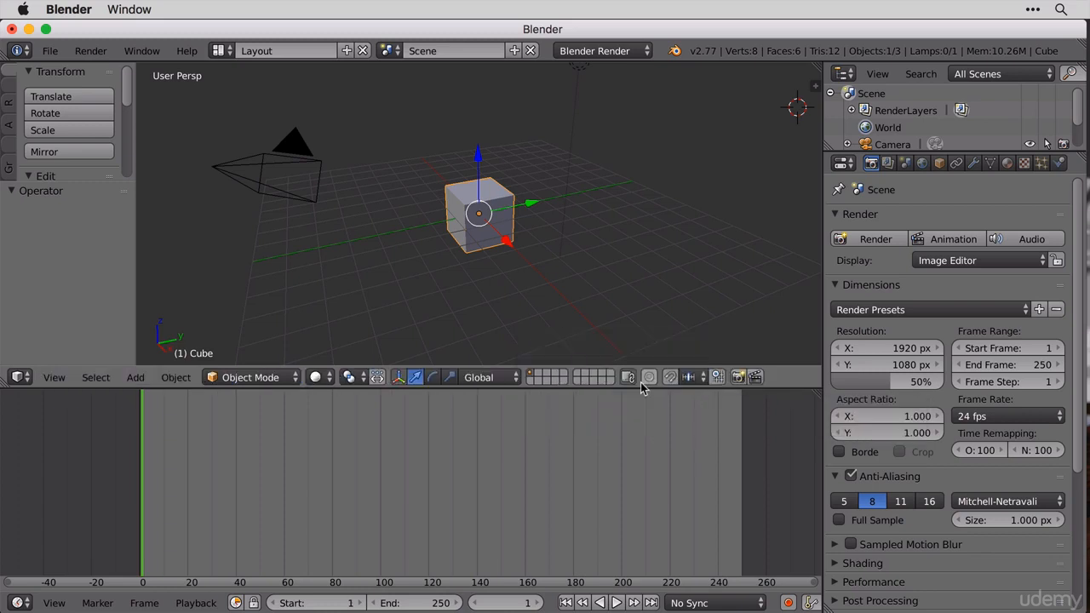
- Flip the 3D View's header to the top of its area and back to the bottom
right_click(778, 383)
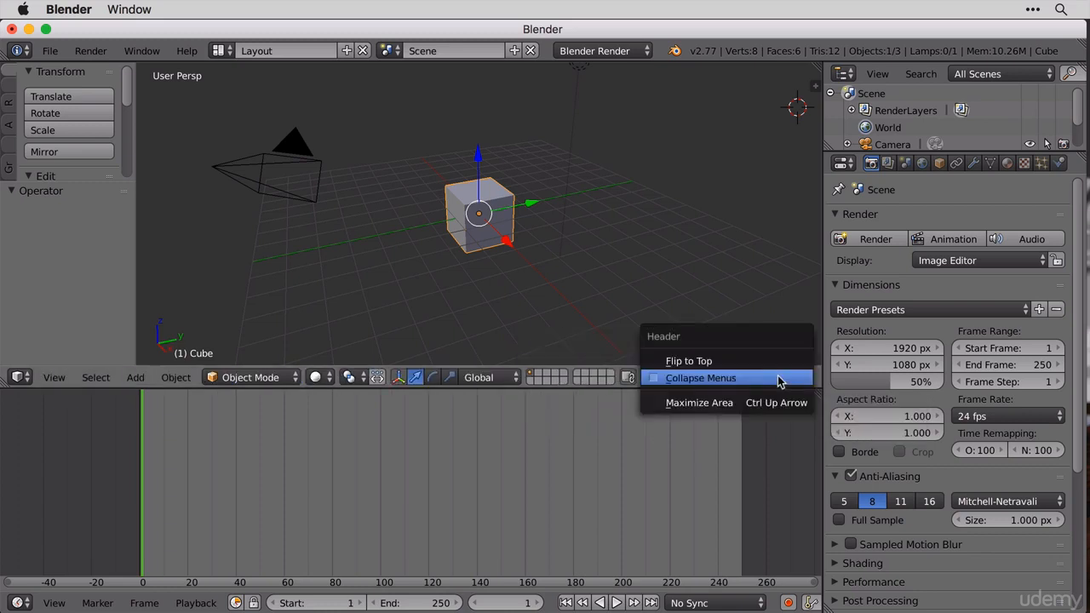
click(719, 367)
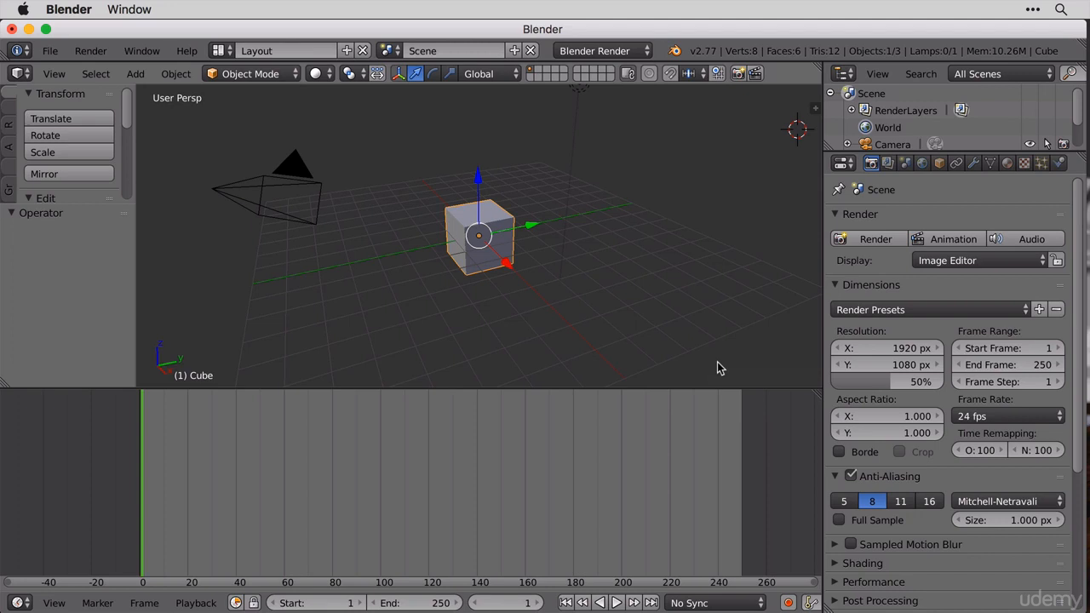
right_click(778, 75)
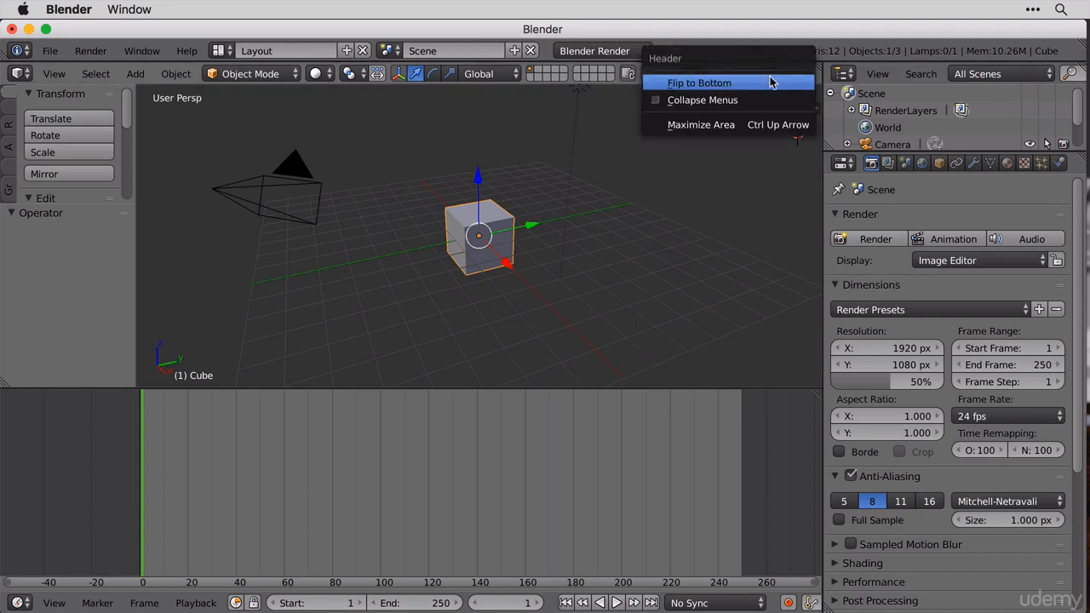
click(767, 84)
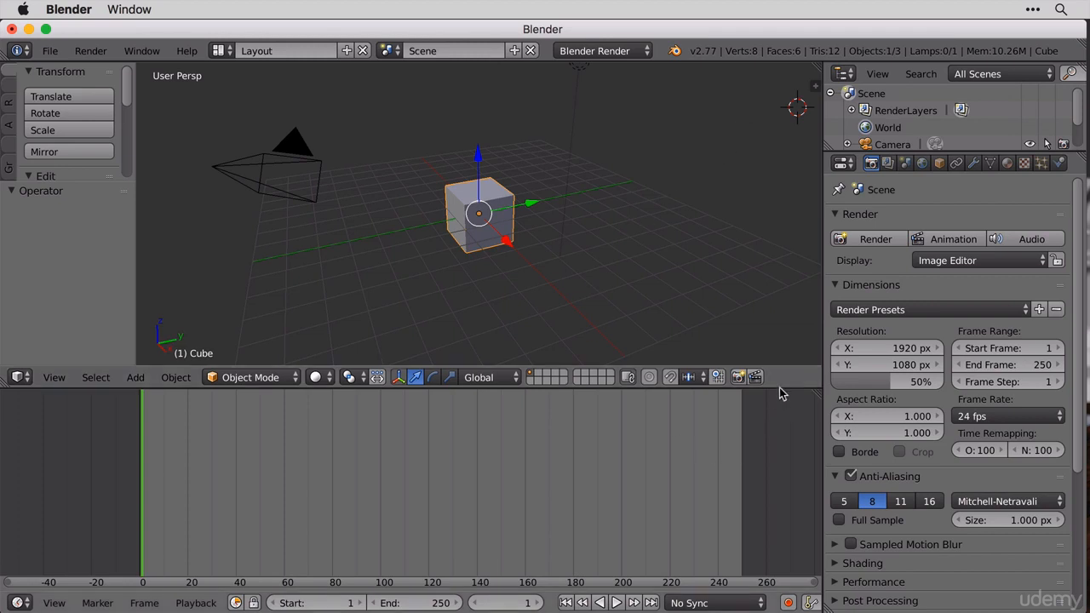
- Collapse the 3D View's tool shelf and enlarge the Timeline area to nearly half the window height
drag(781, 394, 783, 545)
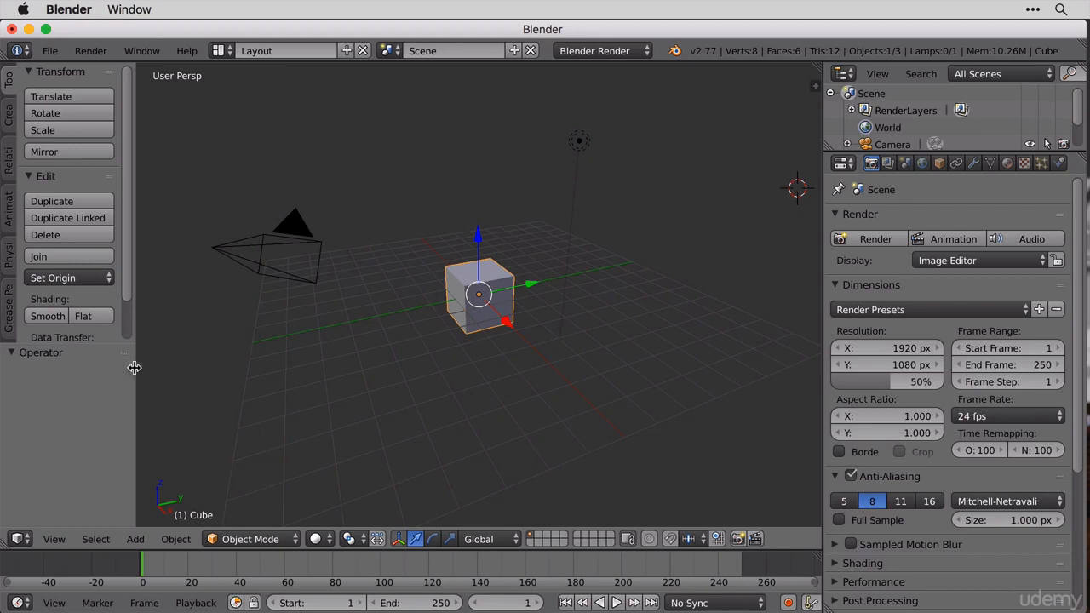
drag(134, 367, 3, 475)
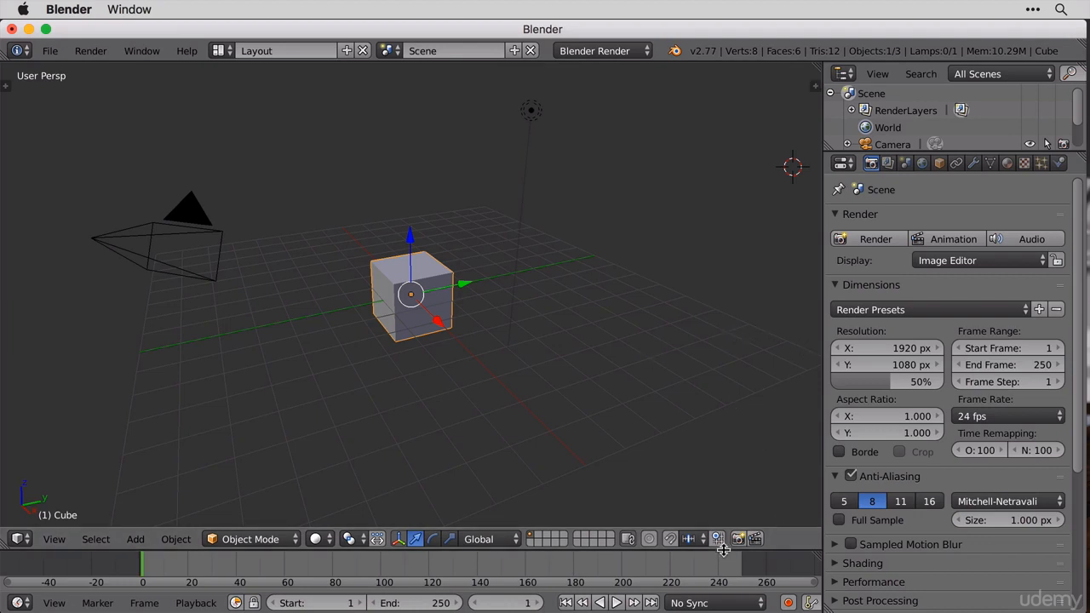
drag(723, 550, 724, 322)
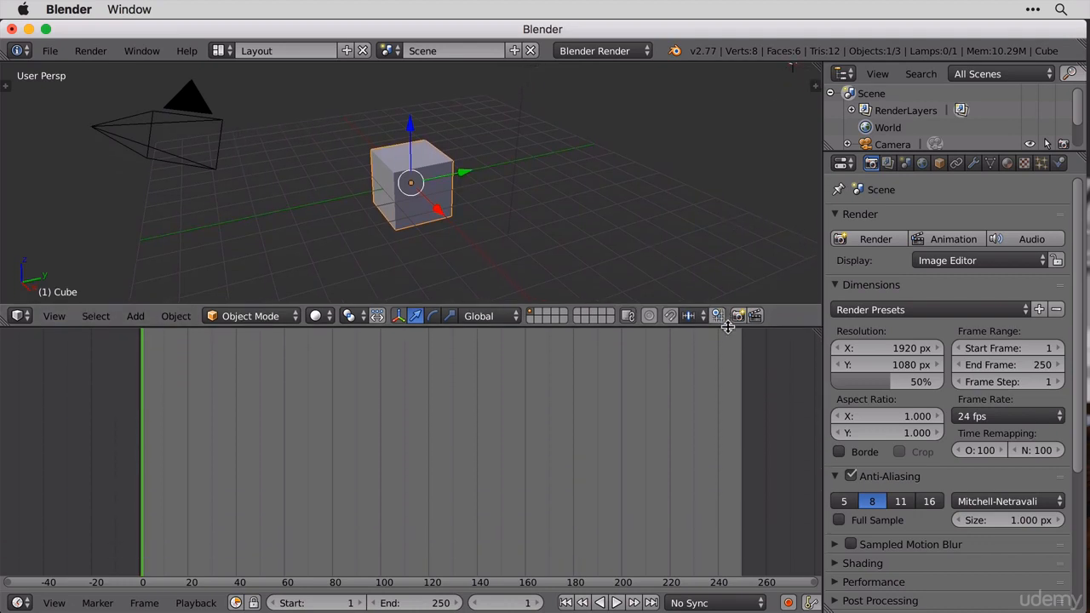
- Change the Timeline area's editor type to UV/Image Editor, trying the NLA Editor first
click(19, 603)
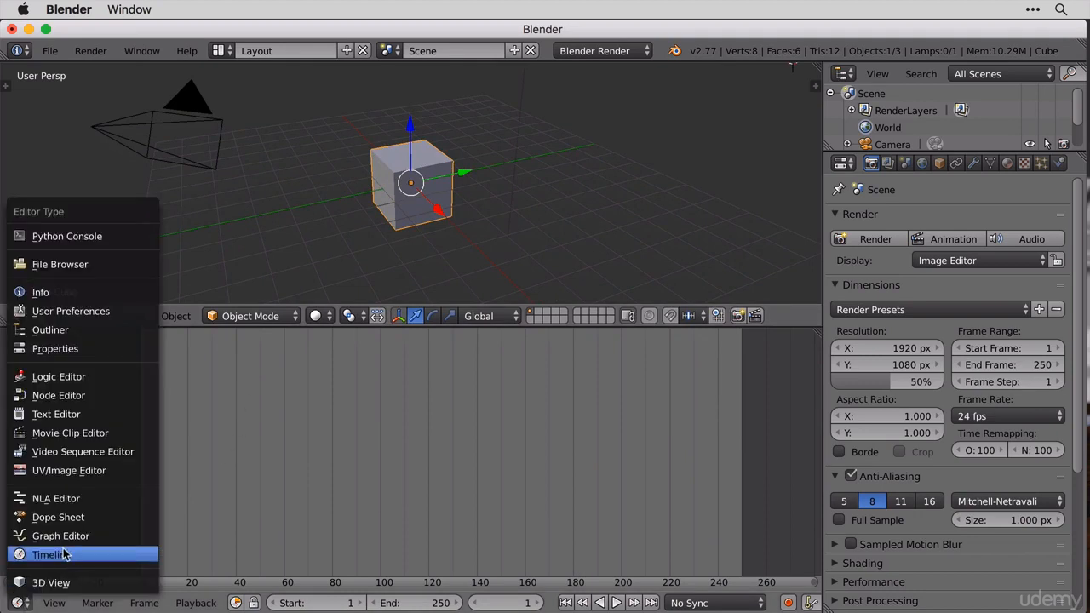
click(119, 492)
click(19, 603)
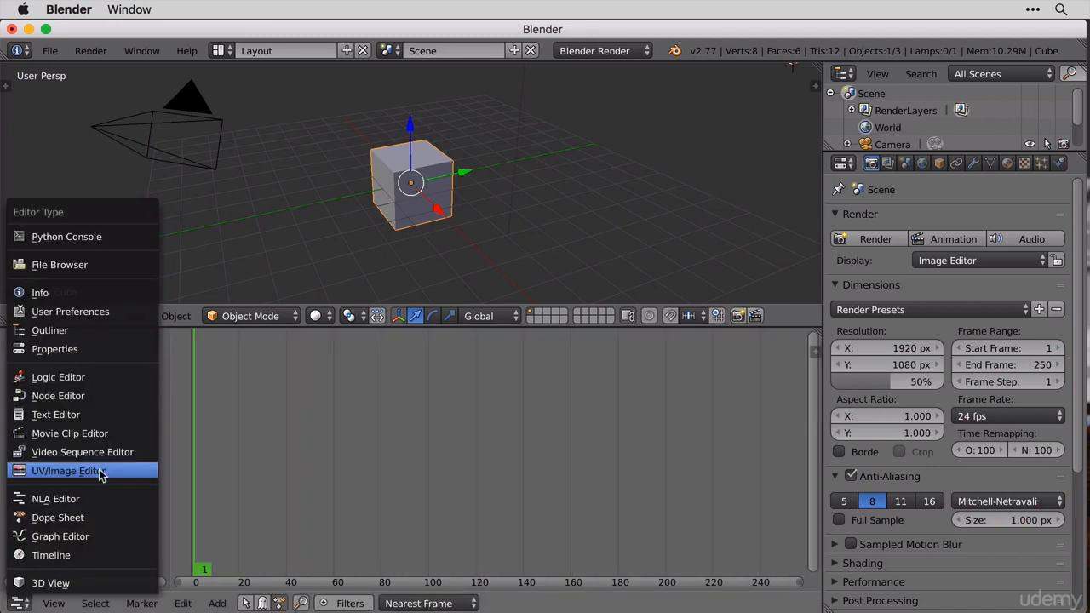
click(99, 469)
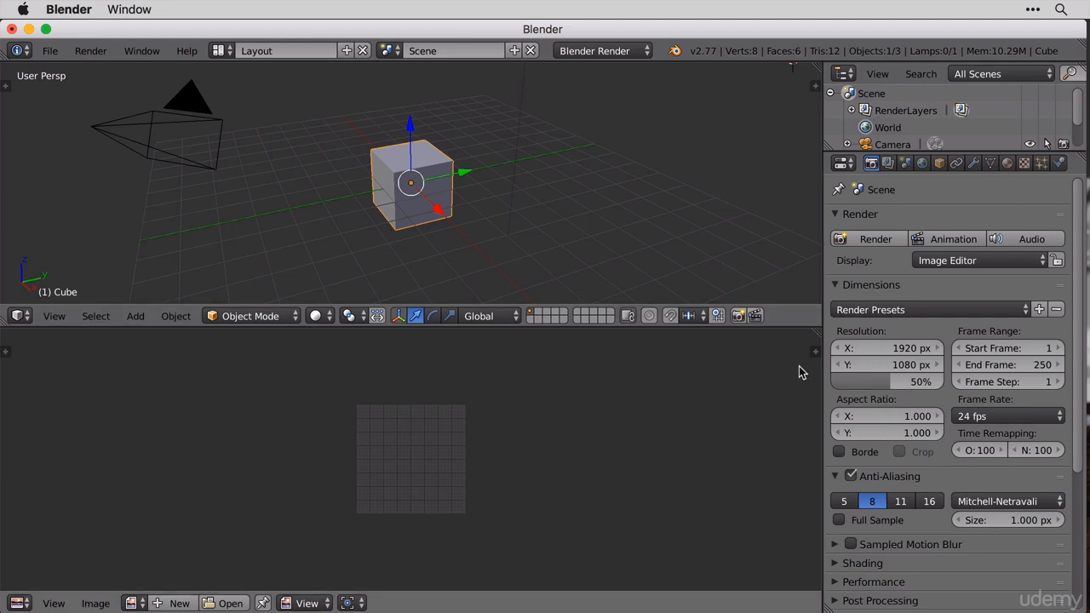
- Open the tool shelf and the properties region in both the 3D View and the UV/Image Editor
click(6, 85)
click(816, 85)
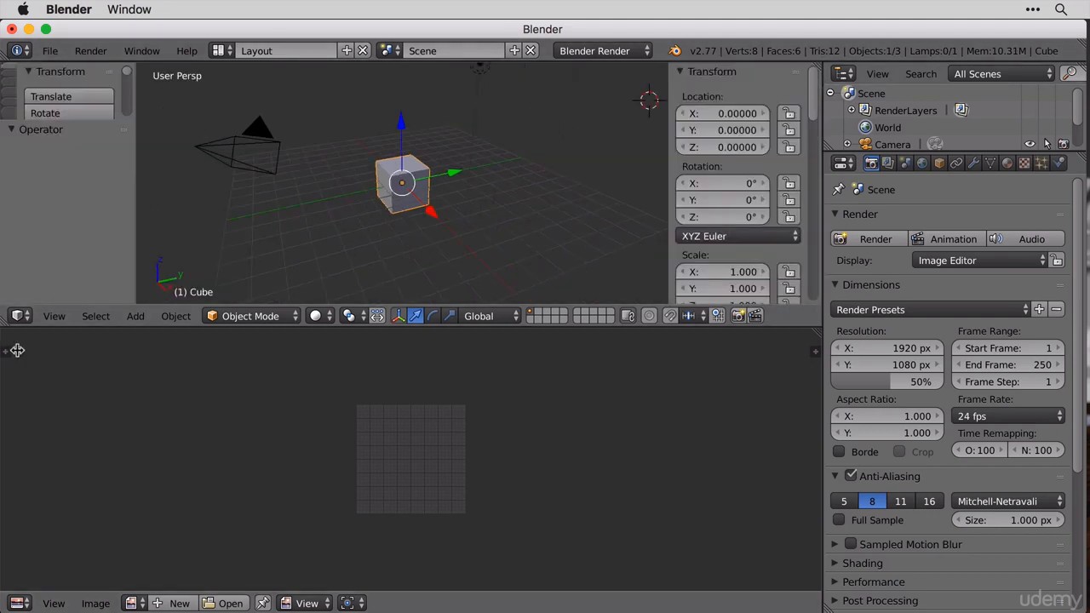
click(7, 352)
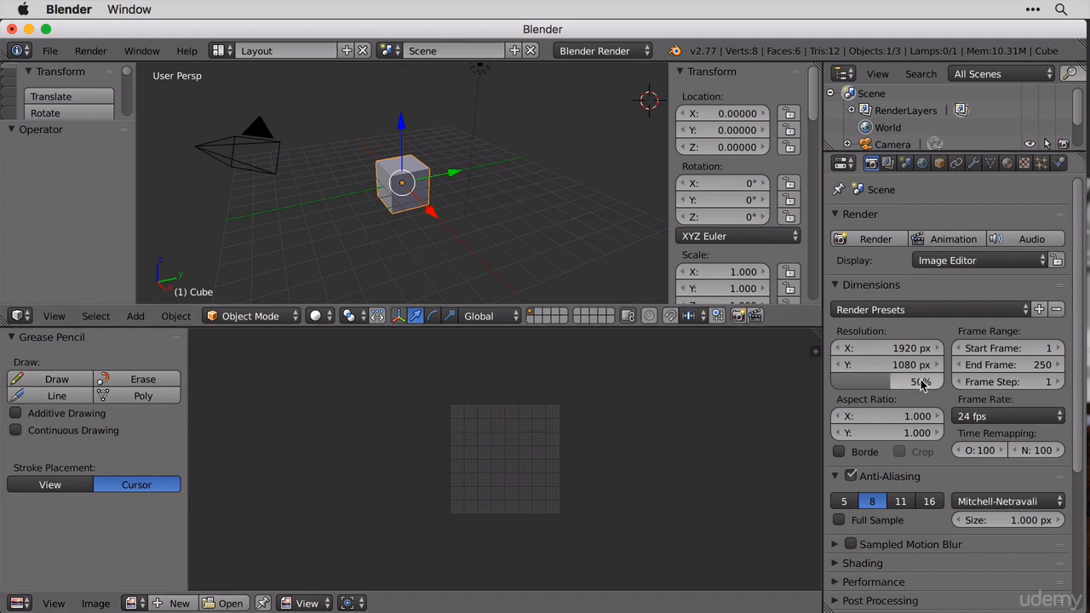
click(814, 349)
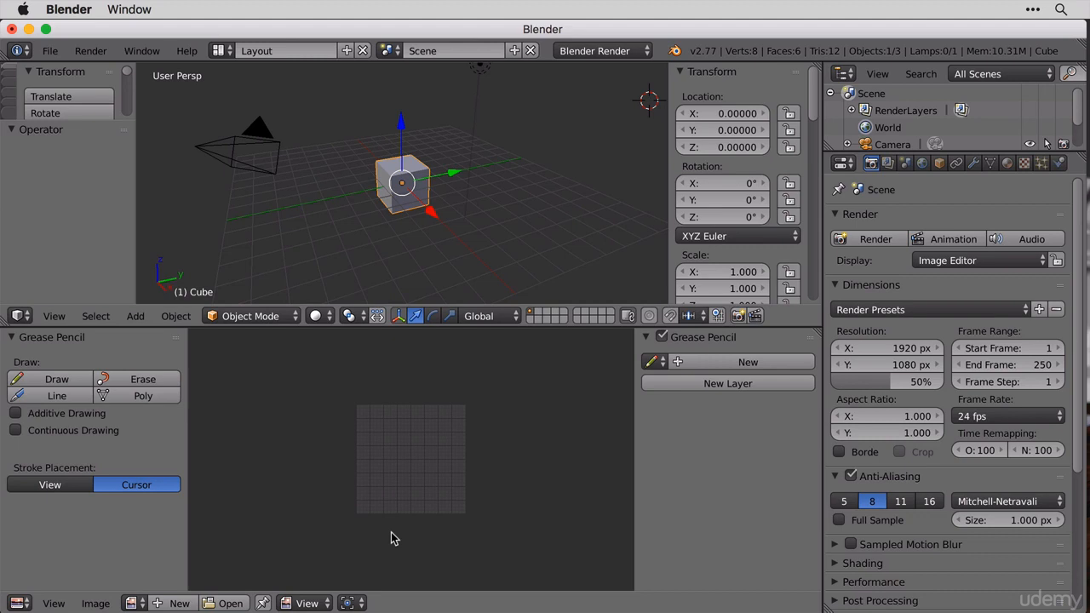
- Toggle the UV/Image Editor's tool shelf off and on several times, leaving it shown
key(t)
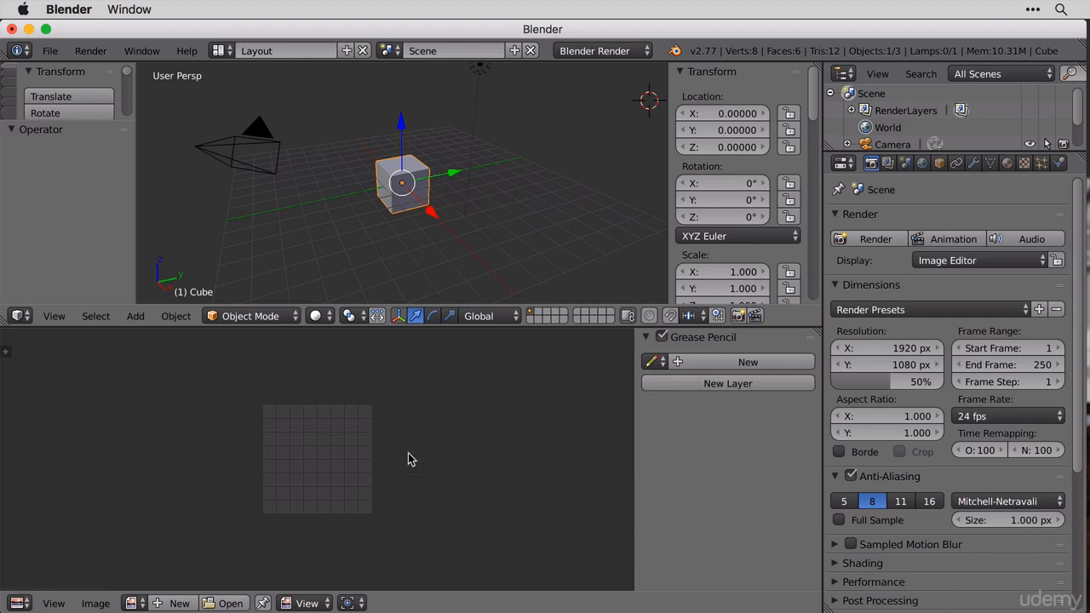
key(t)
key(t)
key(t)
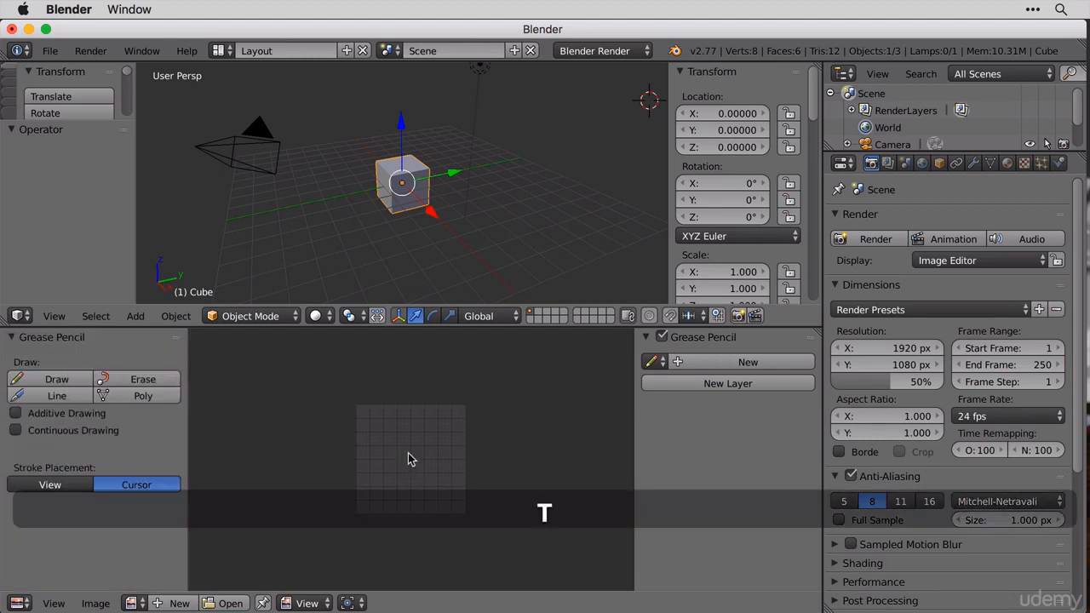
key(t)
key(t)
key(t)
key(t)
key(t)
key(t)
key(t)
key(t)
key(t)
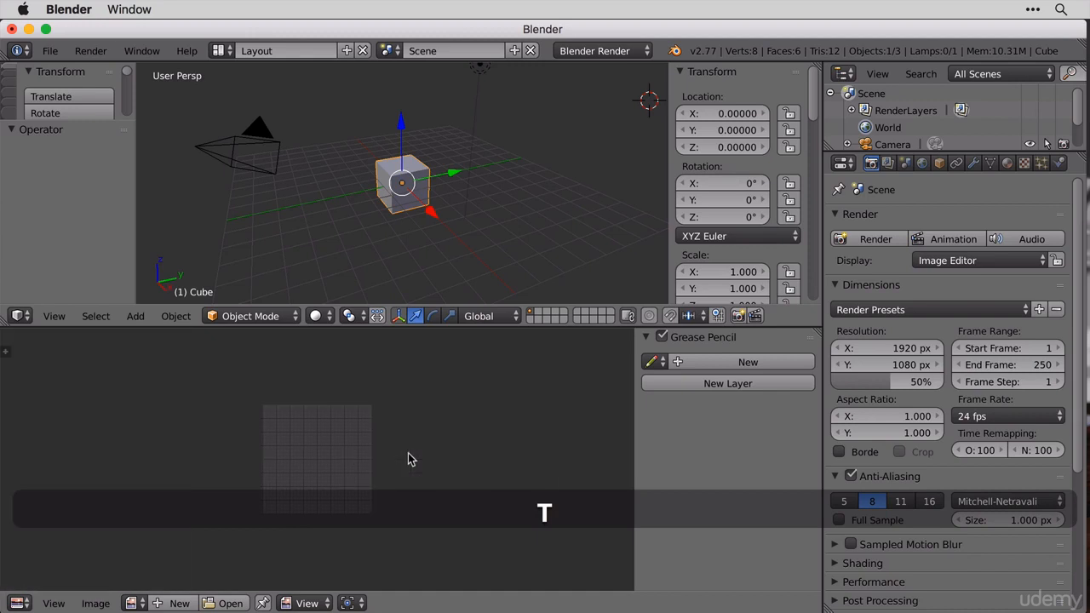
key(t)
key(t)
key(t)
- Toggle the 3D View's tool shelf off and on several times, leaving it shown
key(t)
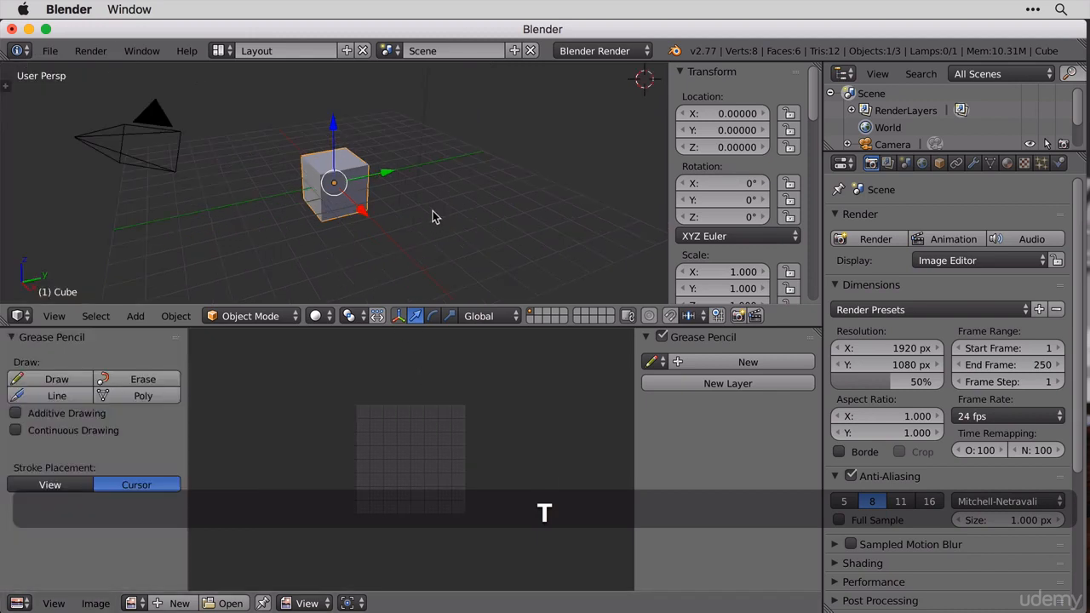
key(t)
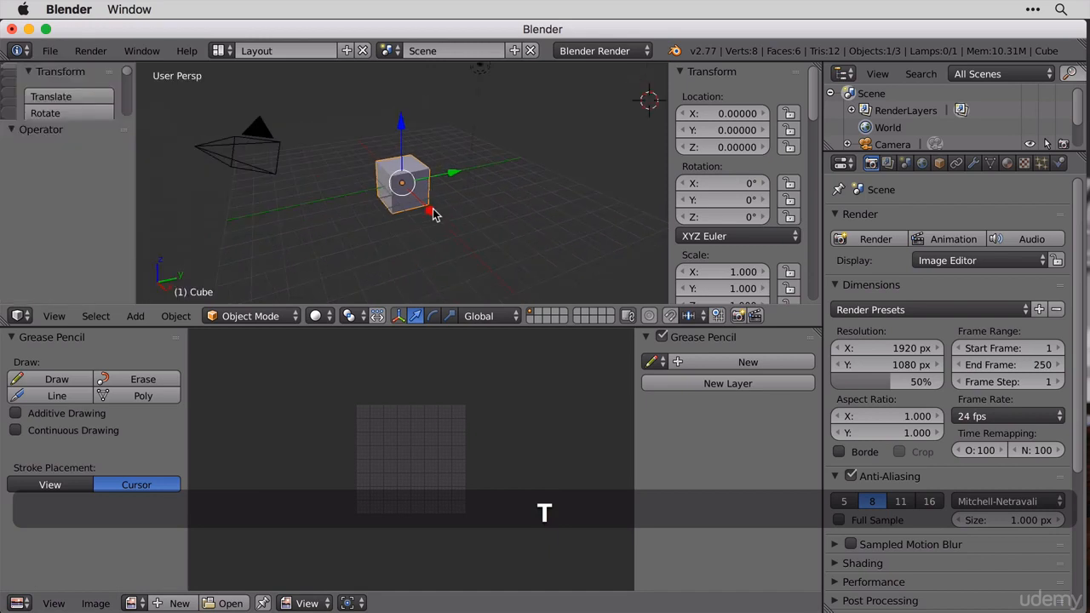
key(t)
key(t)
key(t)
key(t)
key(t)
key(t)
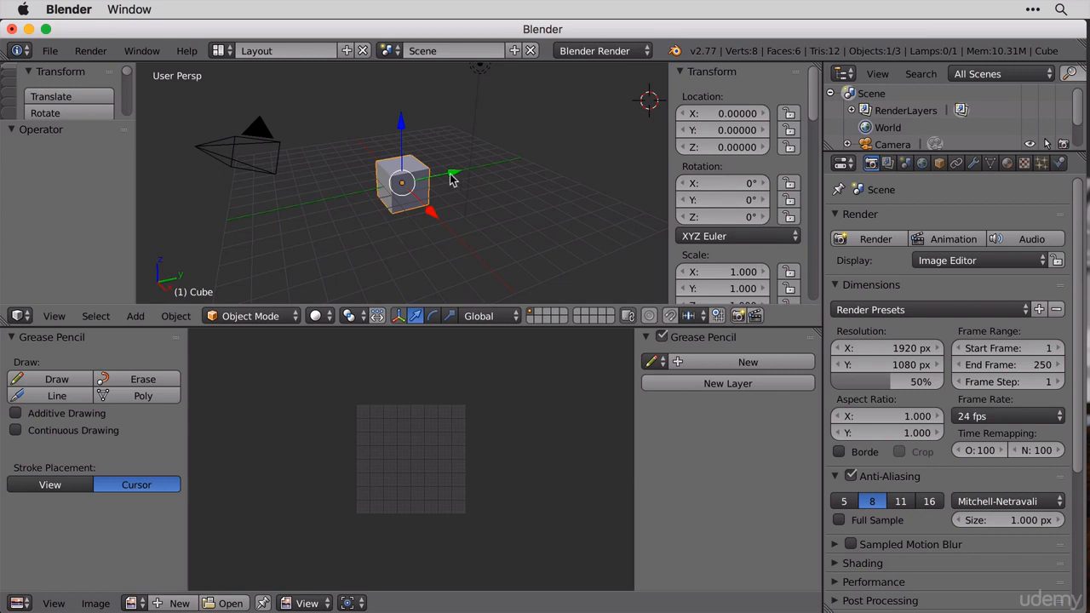
- Hide the properties regions of the 3D View and the UV/Image Editor and show them again
key(n)
key(n)
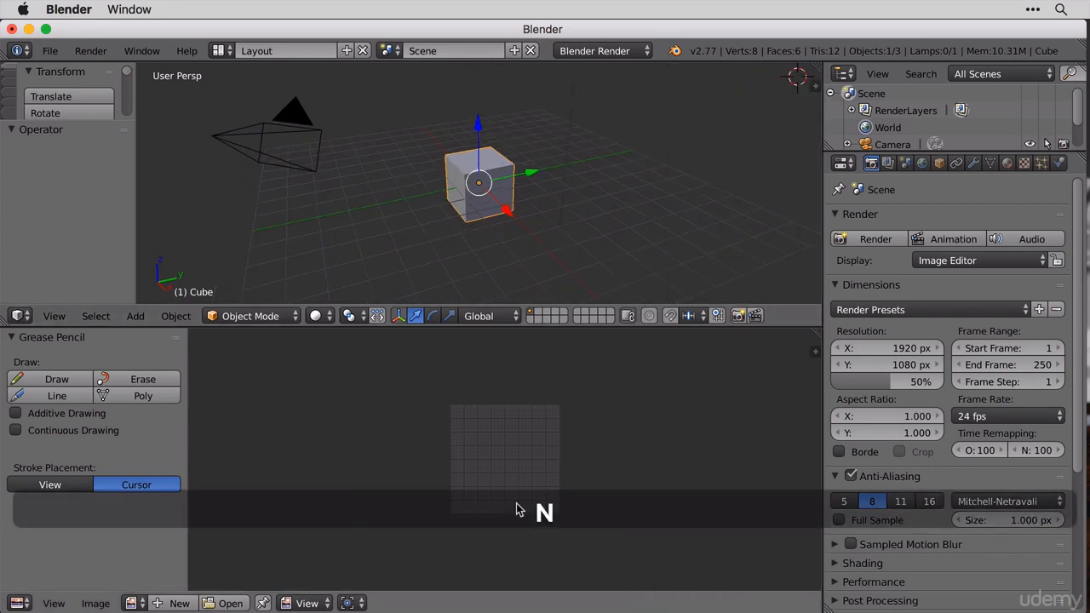
key(n)
key(n)
key(n)
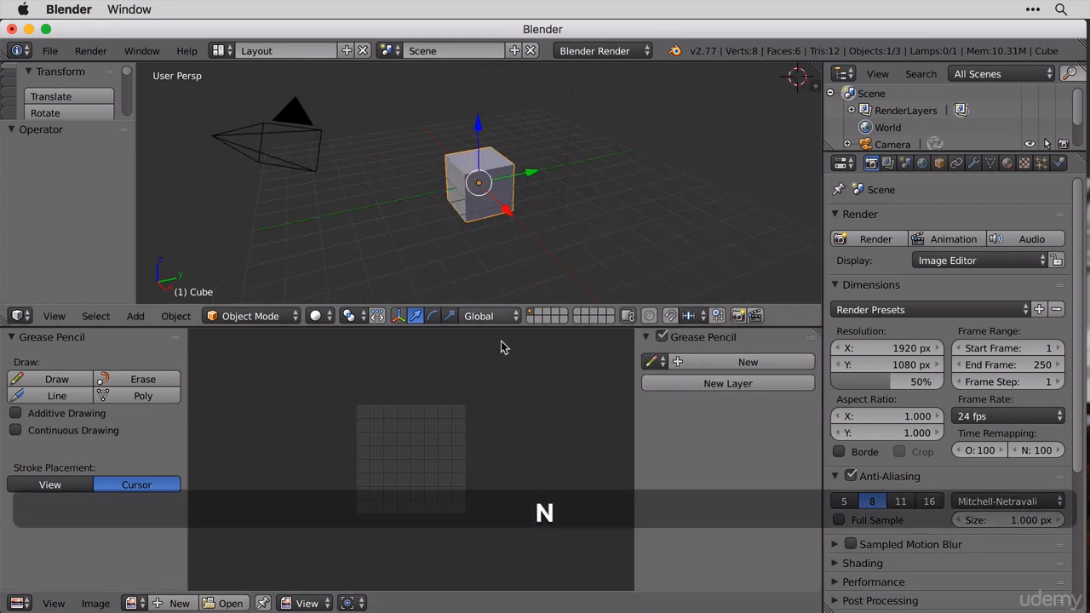
key(n)
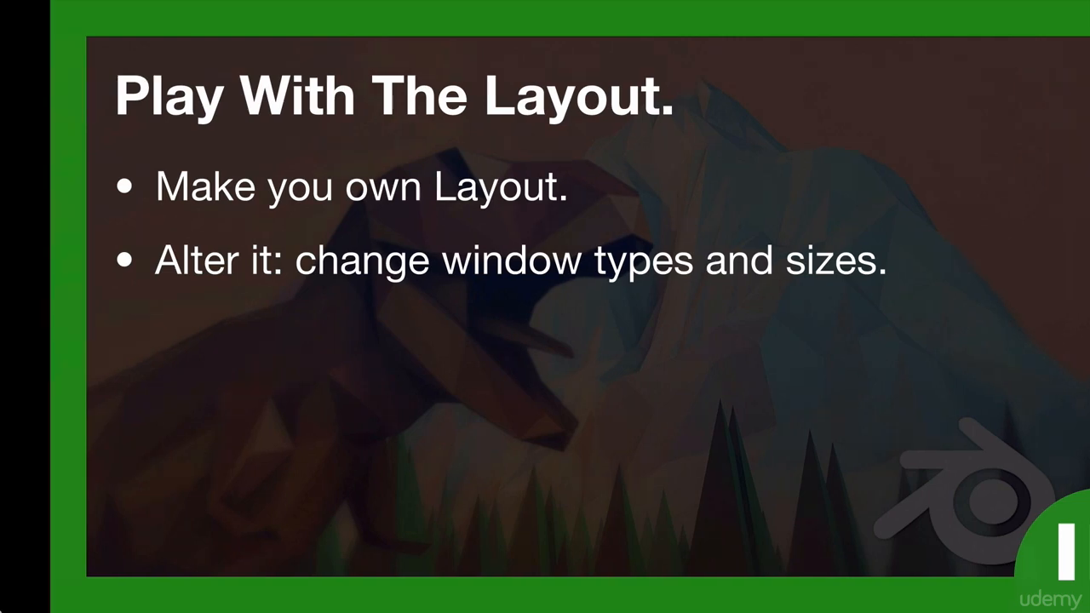
- Switch to Blender, enlarge the UV/Image Editor area to about three quarters of the window height and narrow the Outliner and Properties column
key(super+Tab)
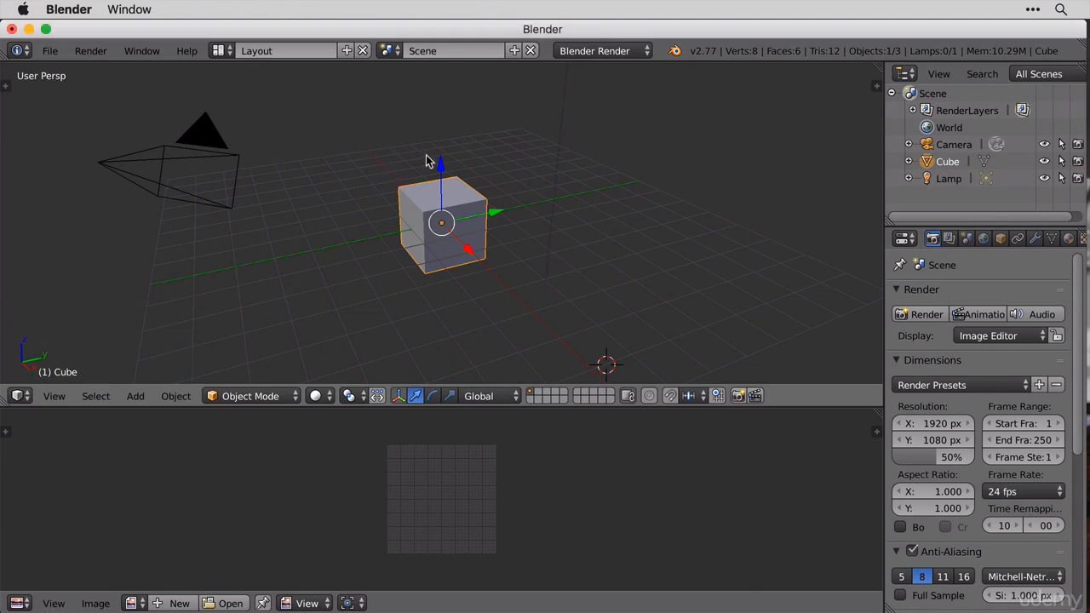
drag(737, 406, 715, 256)
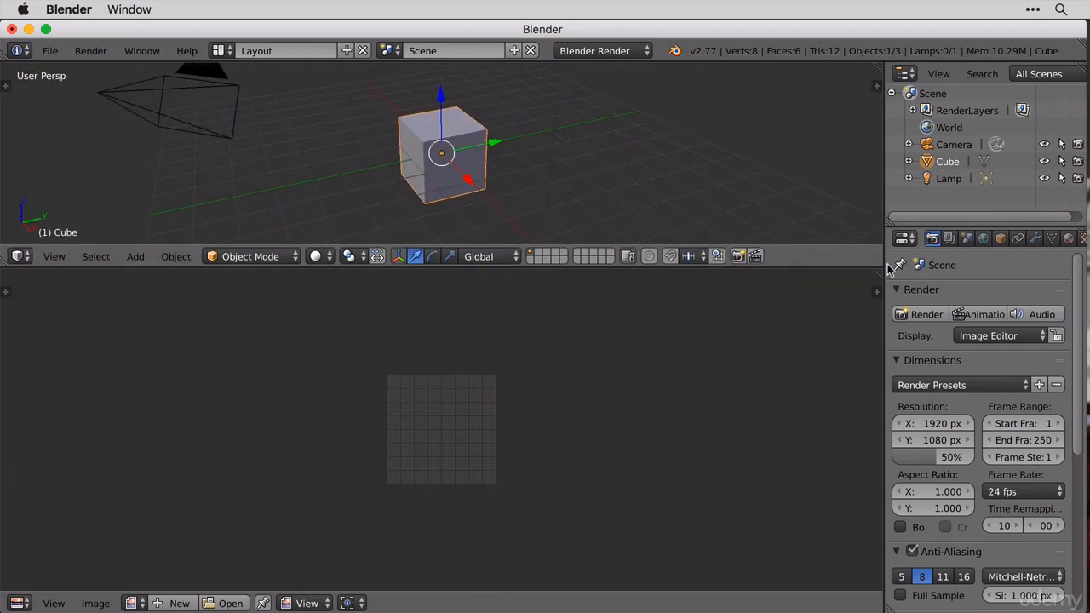
drag(884, 264, 977, 264)
drag(869, 264, 886, 170)
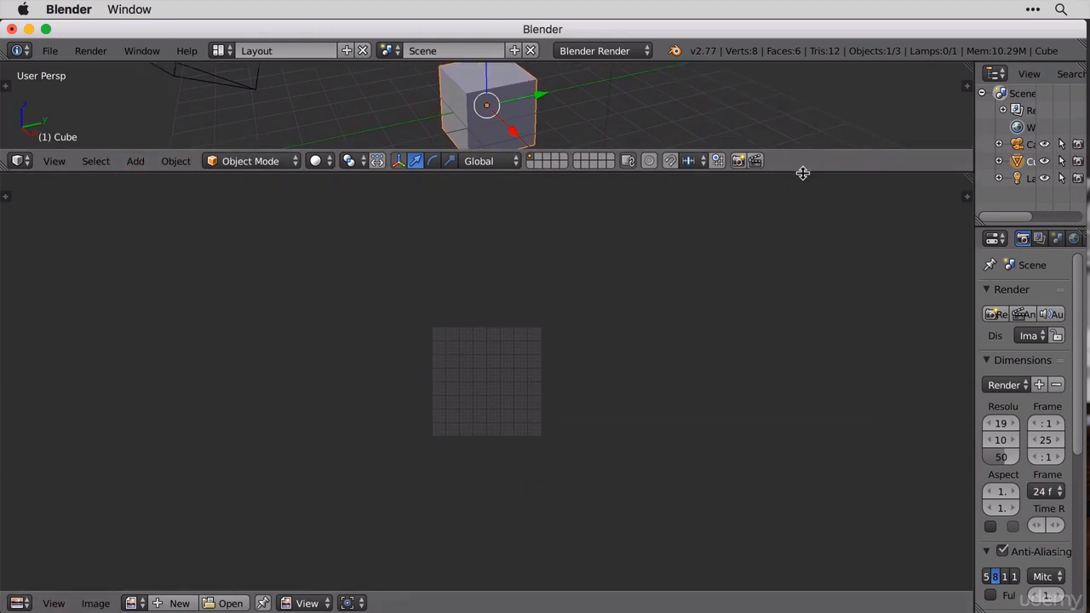
- Shrink the UV/Image Editor to a low strip, hiding the 3D View's header, and widen the Outliner and Properties column to half the window
drag(804, 170, 851, 523)
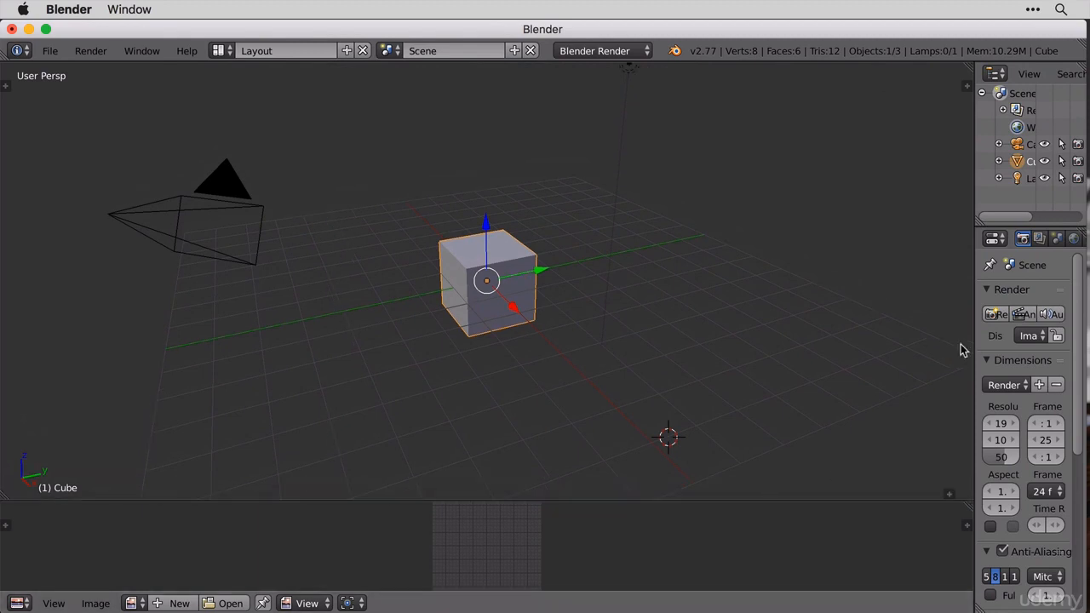
drag(976, 287, 532, 329)
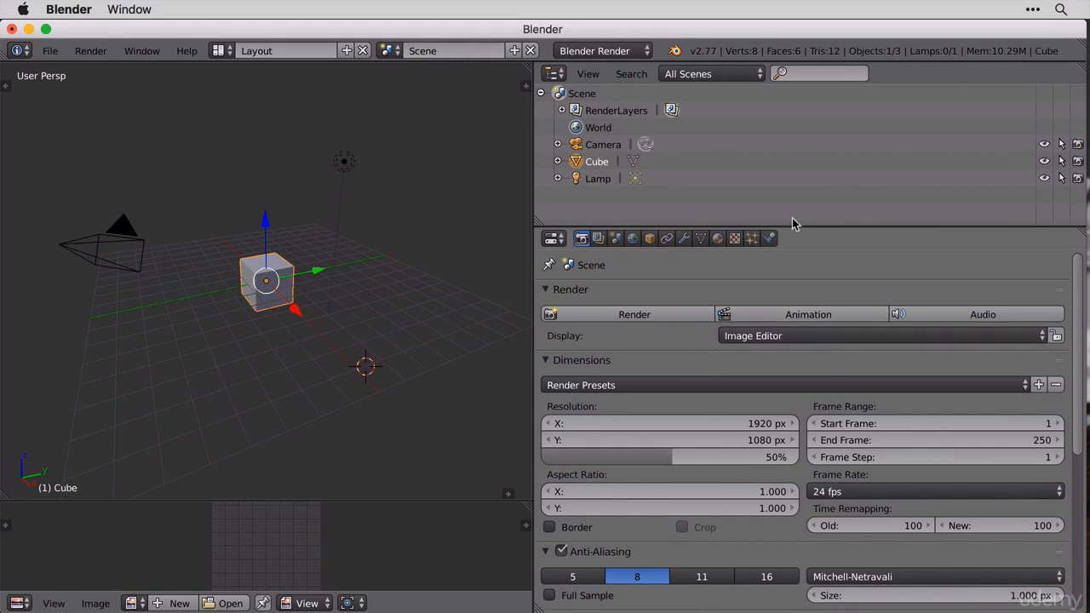
drag(796, 228, 917, 220)
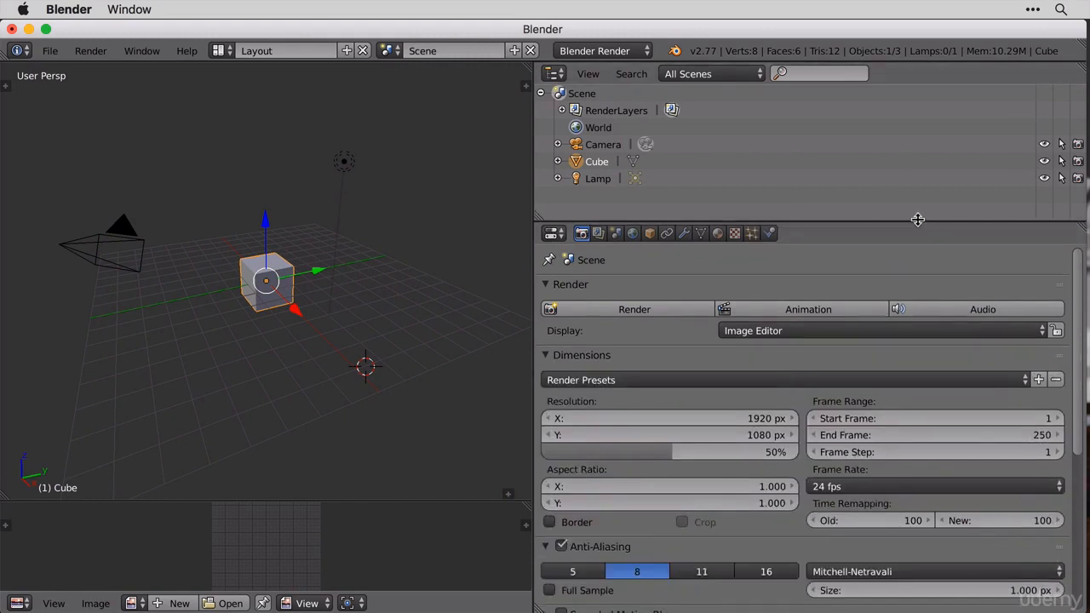
- Hide the headers of the Outliner and the Properties editor and restore both
drag(1020, 74, 1016, 50)
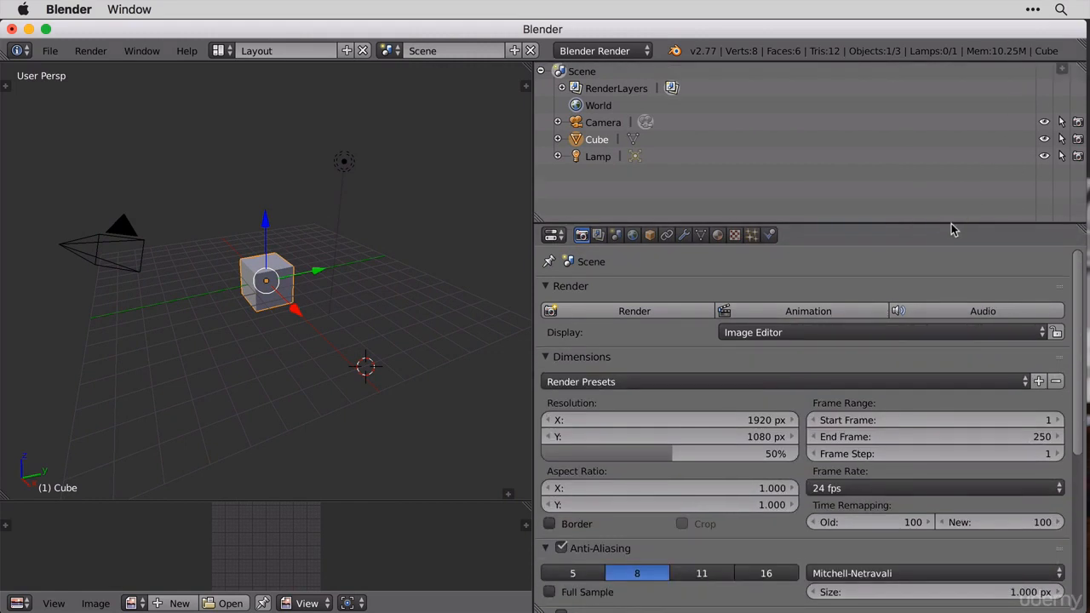
drag(943, 244, 932, 189)
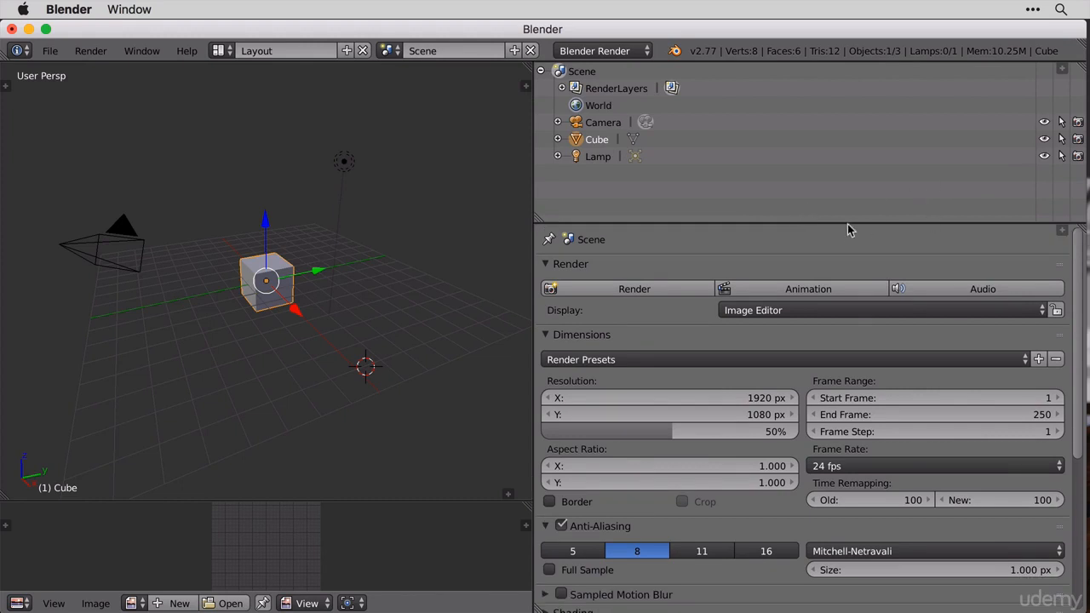
click(1063, 230)
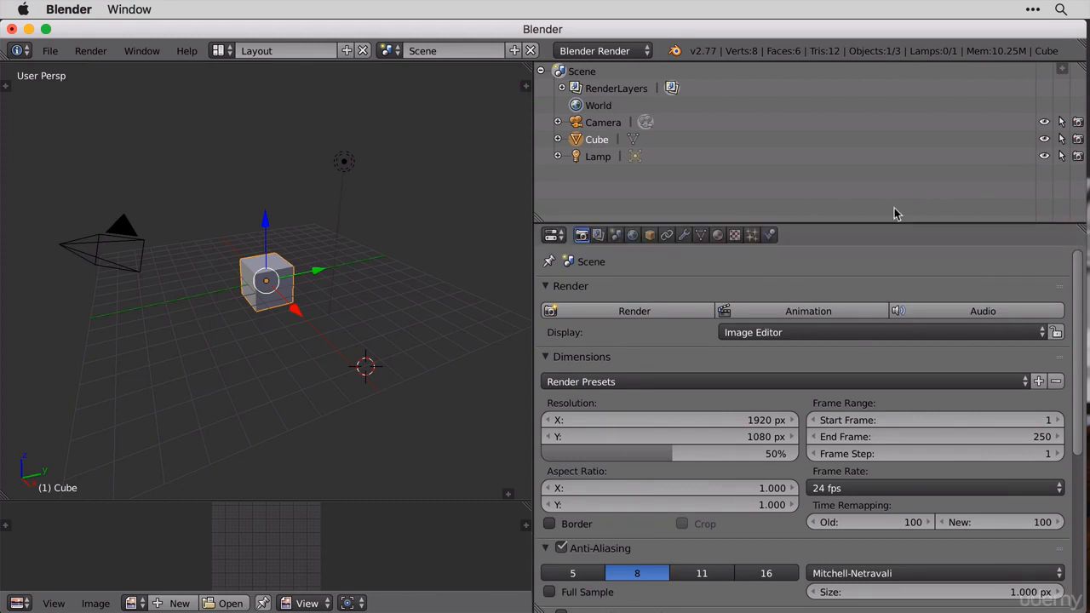
click(1063, 68)
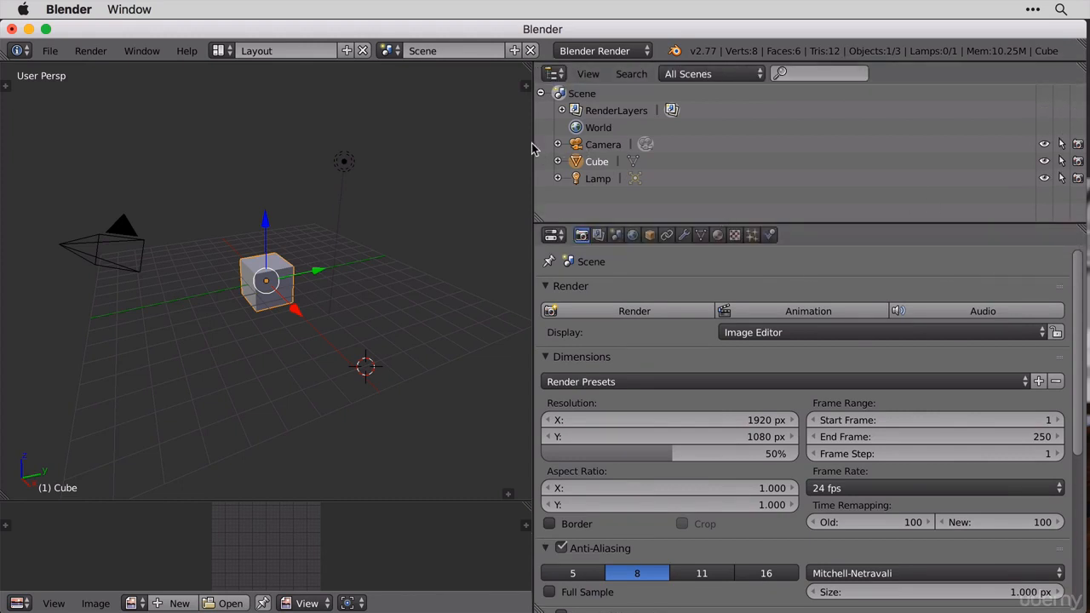
- Narrow the Outliner and Properties column to a slim strip and toggle the 3D View's header on and off
drag(535, 145, 934, 143)
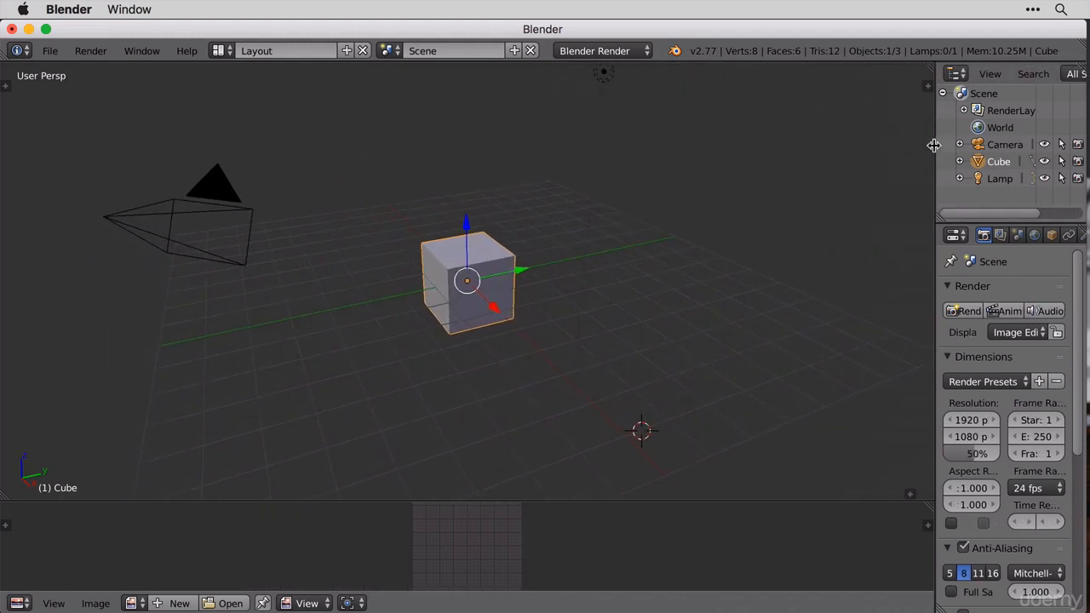
click(908, 494)
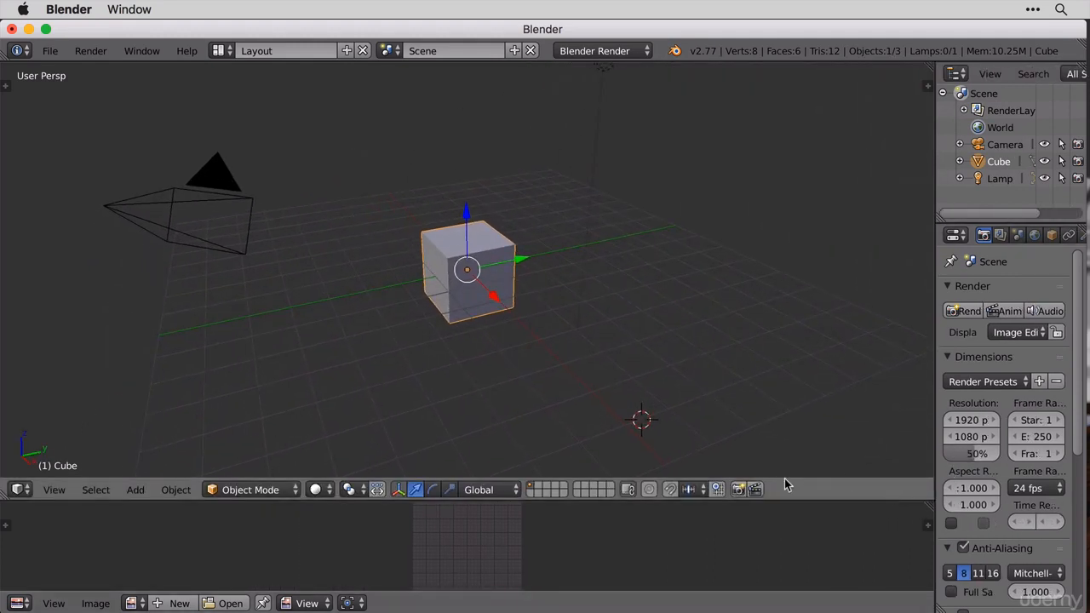
drag(797, 478, 813, 509)
click(909, 494)
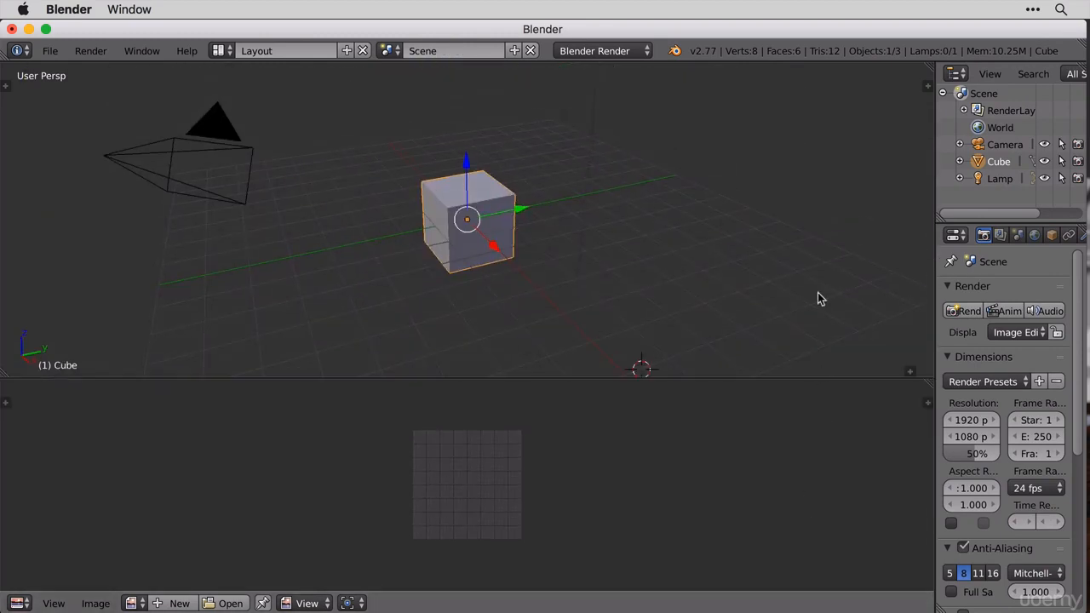
- Change the UV/Image Editor area to a 3D View and collapse it until only its header remains
click(19, 604)
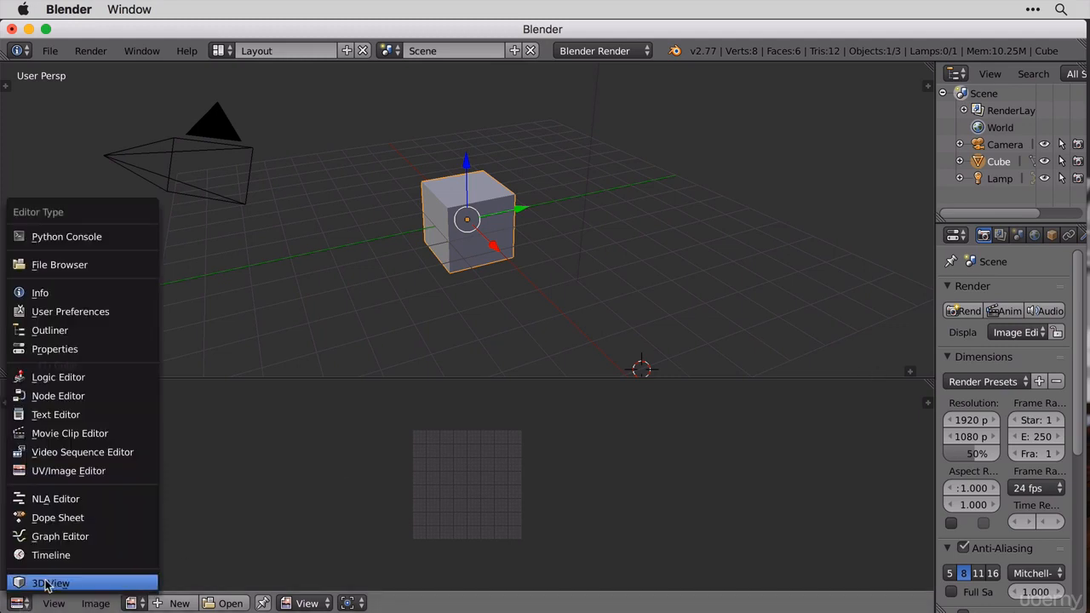
click(48, 584)
drag(703, 377, 713, 460)
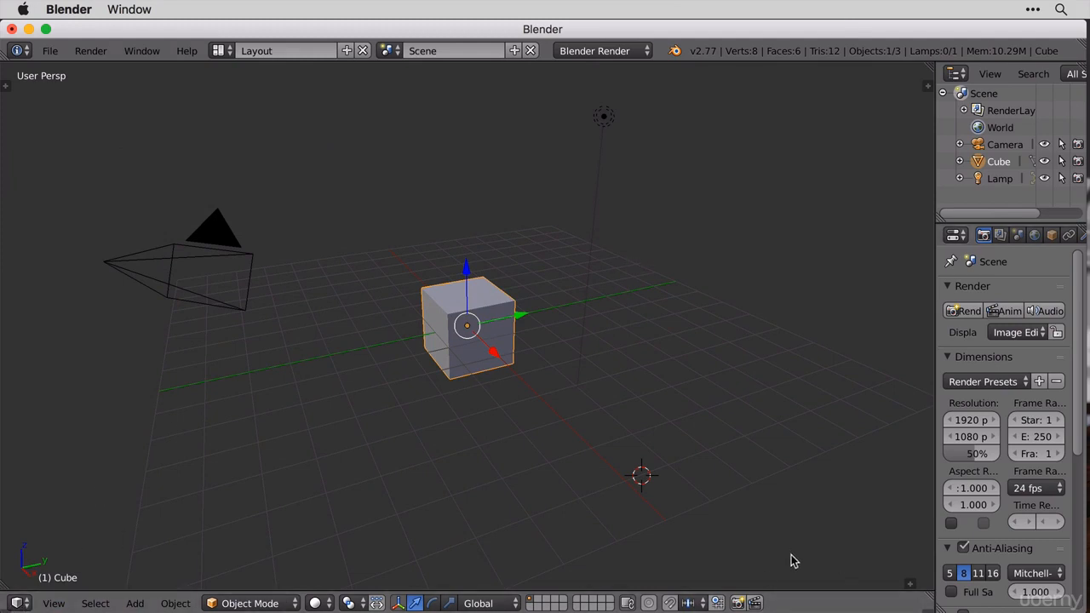
- Enlarge the lower 3D View to nearly half the window height and restore the upper 3D View's header
drag(802, 589, 810, 287)
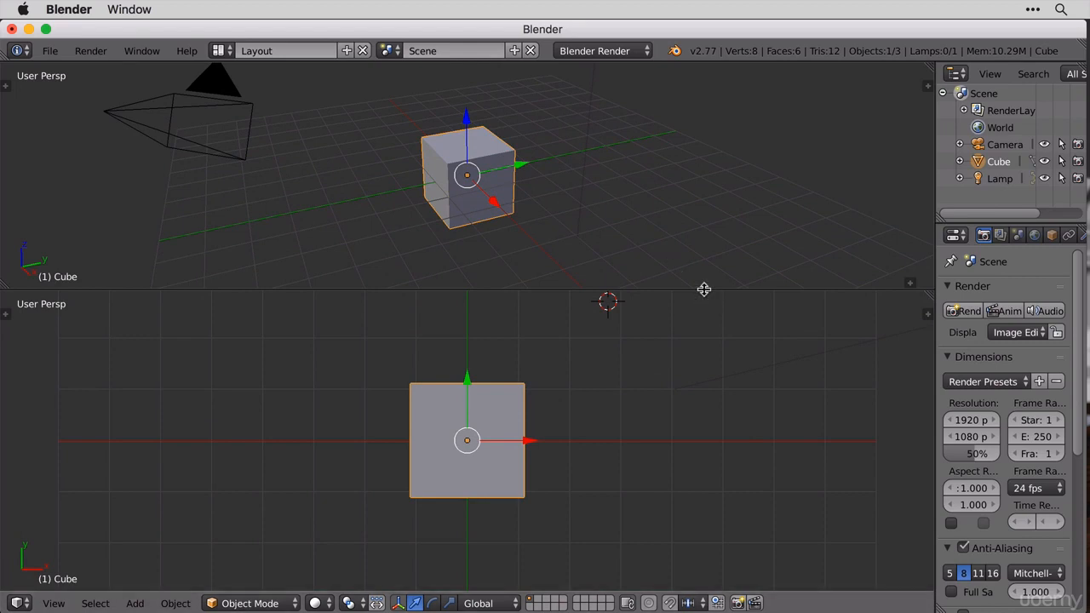
drag(702, 290, 806, 358)
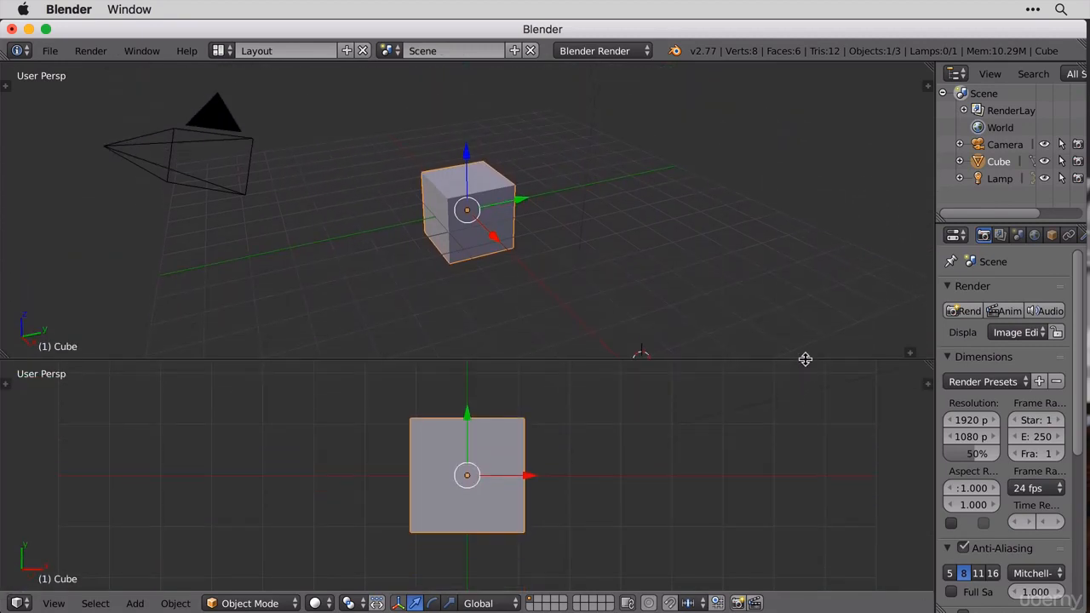
click(911, 353)
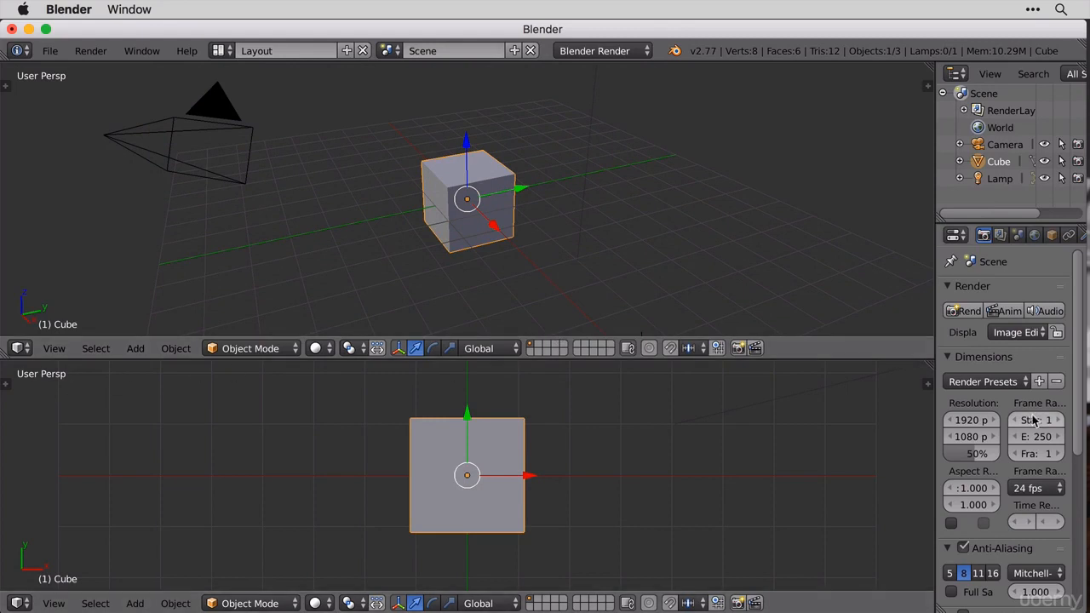